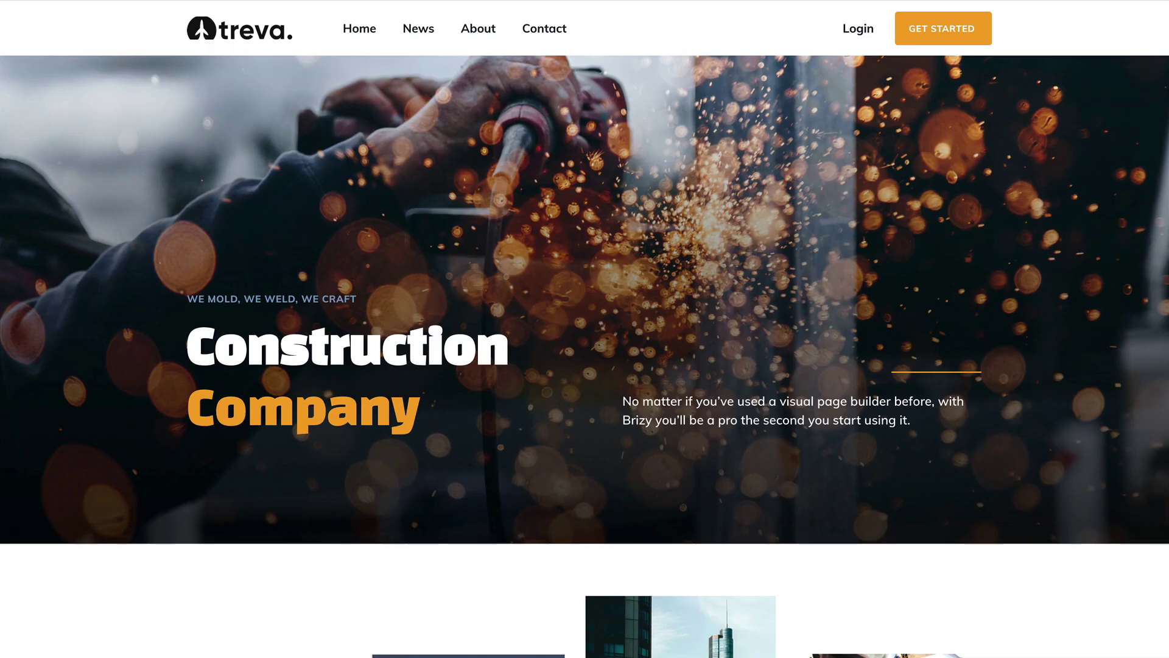
Preview the Account Login popup from the live homepage's Login link.
{"action": "left_click", "coordinate": [858, 29]}
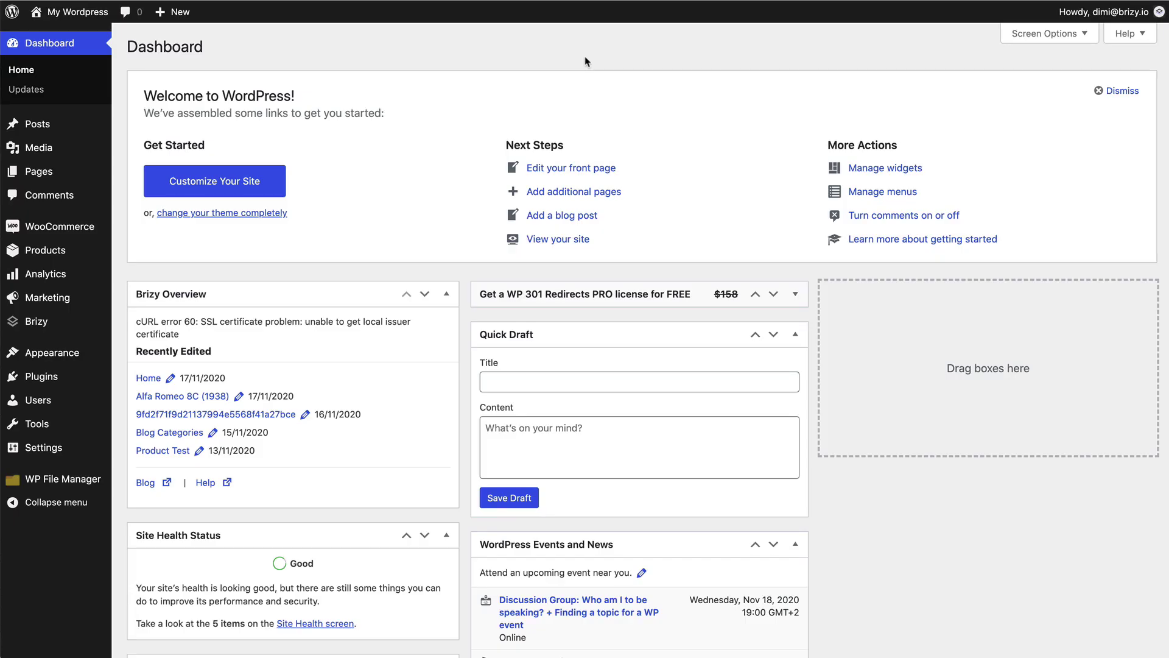
Open the Home page from the Pages list in the Brizy editor.
{"action": "left_click", "coordinate": [67, 181]}
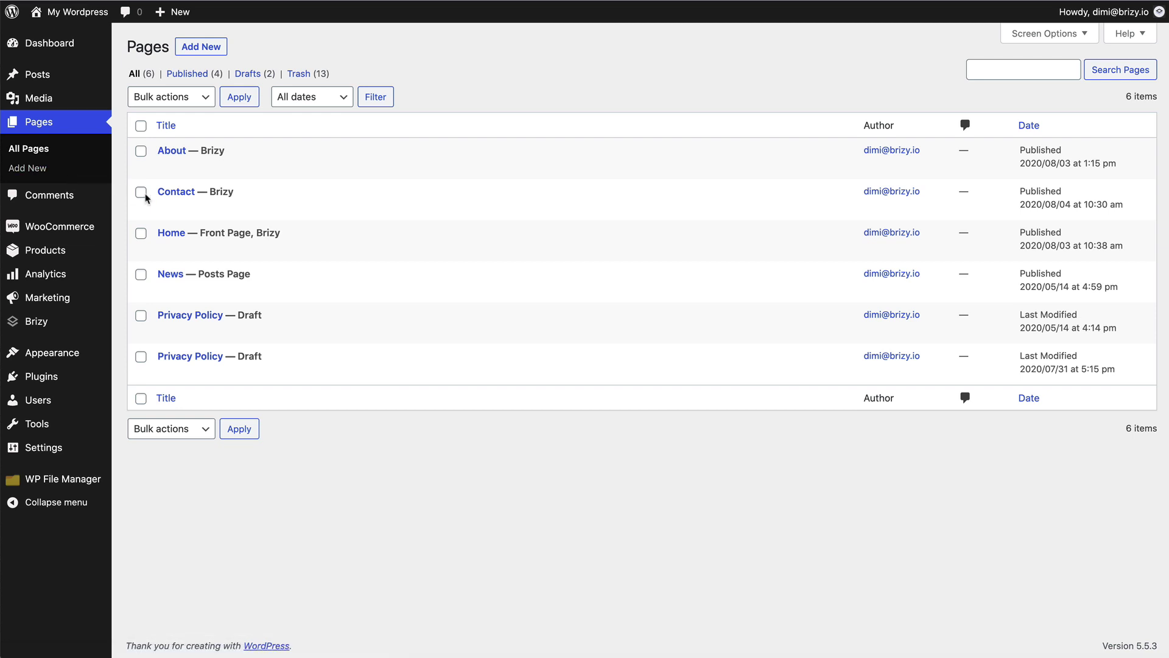
{"action": "left_click", "coordinate": [321, 250]}
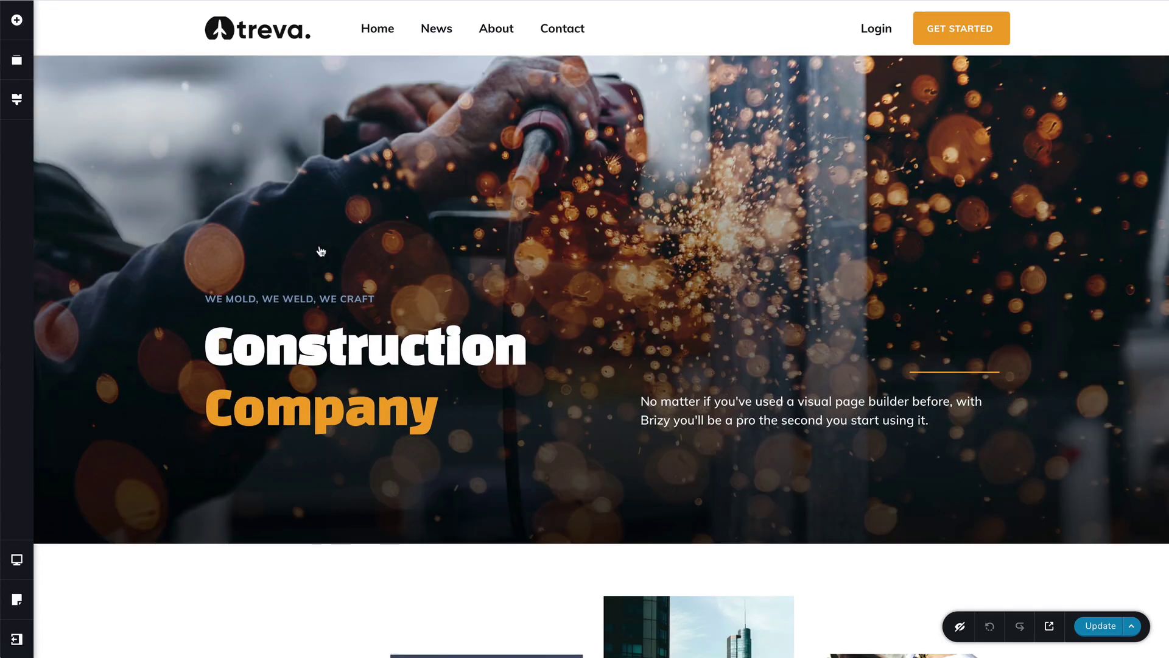
Link the header's Login button to a new blank 'Create your own' popup.
{"action": "left_click", "coordinate": [875, 34]}
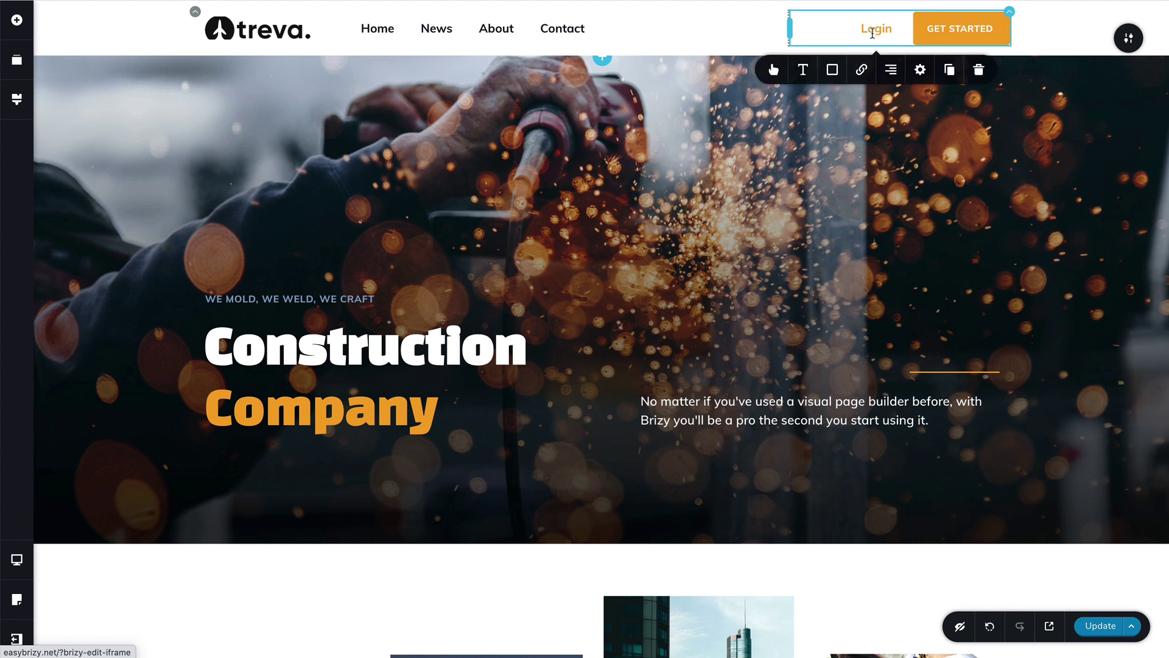
{"action": "left_click", "coordinate": [863, 70]}
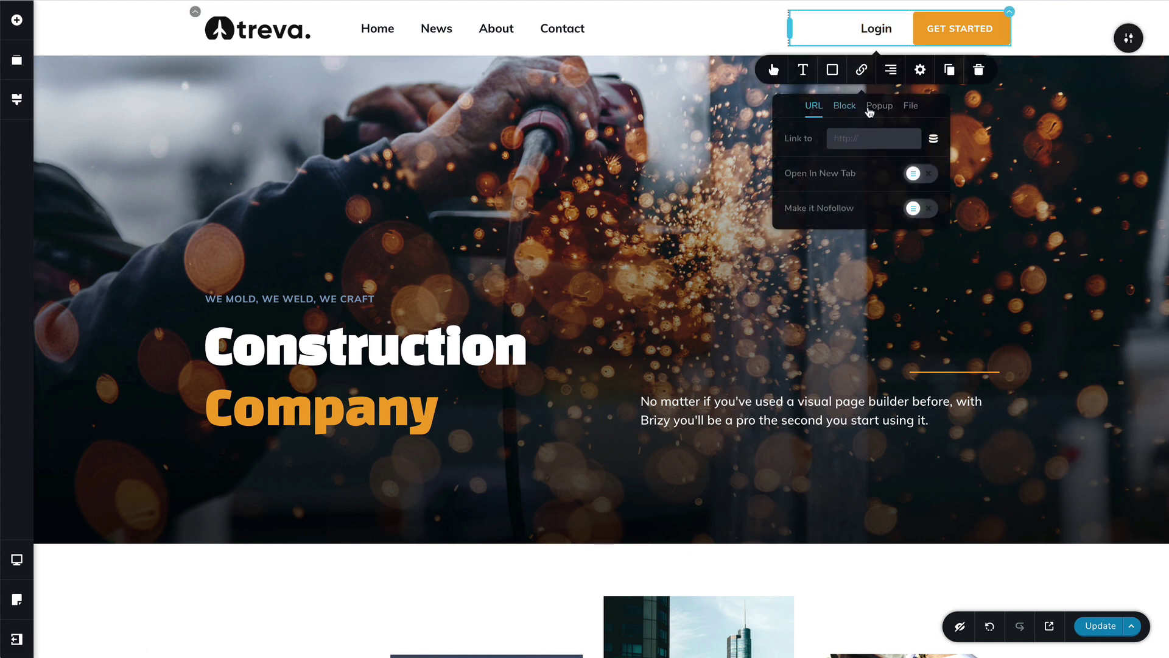
{"action": "left_click", "coordinate": [880, 108]}
{"action": "left_click", "coordinate": [890, 160]}
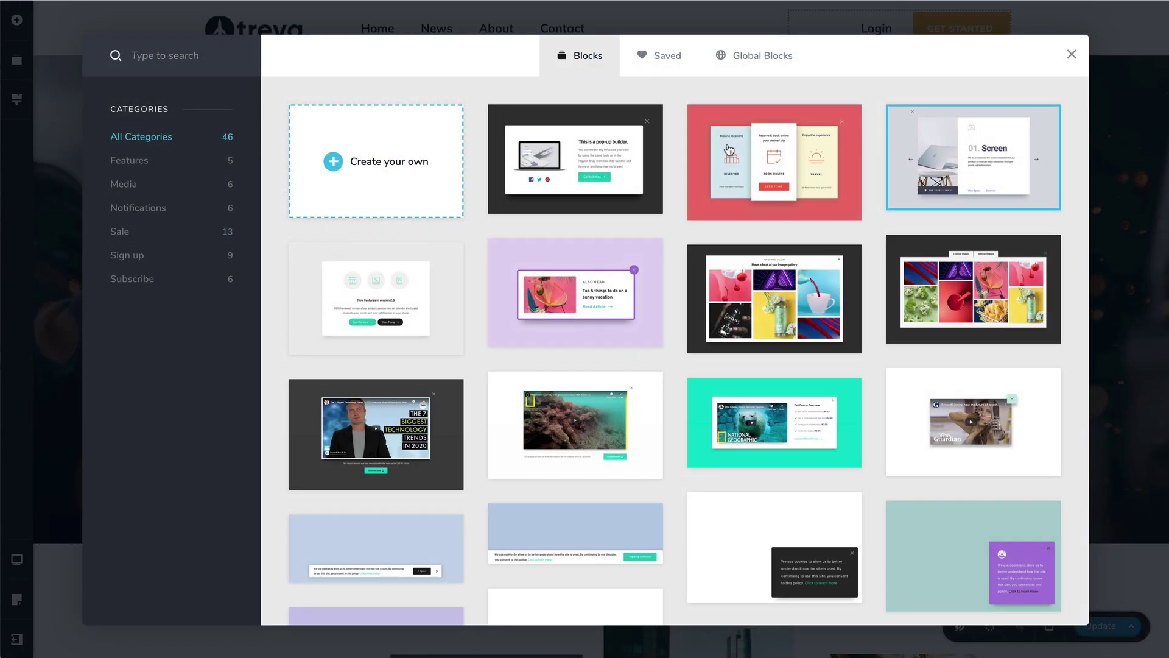
{"action": "left_click", "coordinate": [413, 171]}
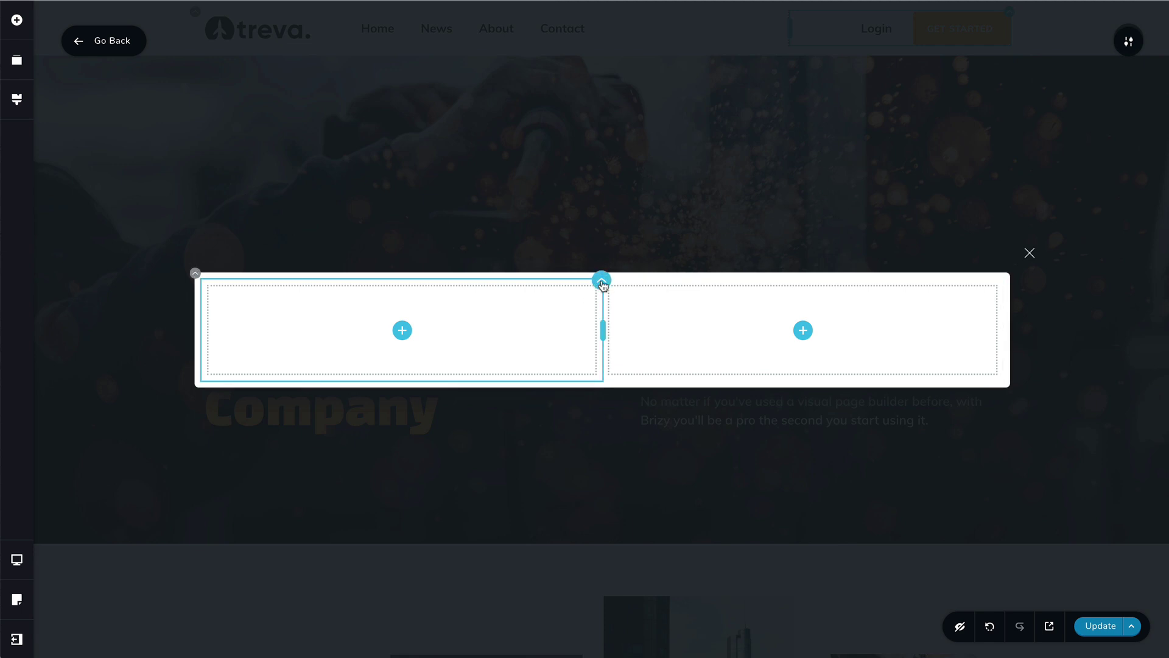
Delete the popup's left column and add a Text element above a Login form.
{"action": "left_click", "coordinate": [601, 282]}
{"action": "left_click", "coordinate": [689, 246]}
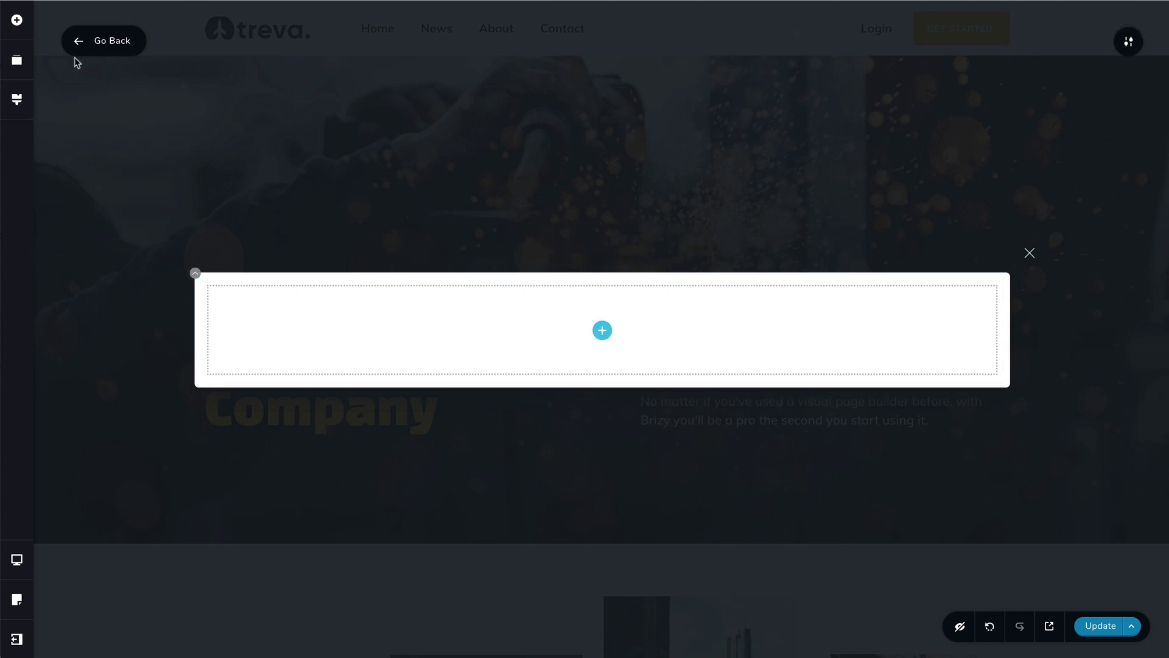
{"action": "left_click", "coordinate": [17, 23]}
{"action": "left_click_drag", "start_coordinate": [84, 125], "coordinate": [429, 262]}
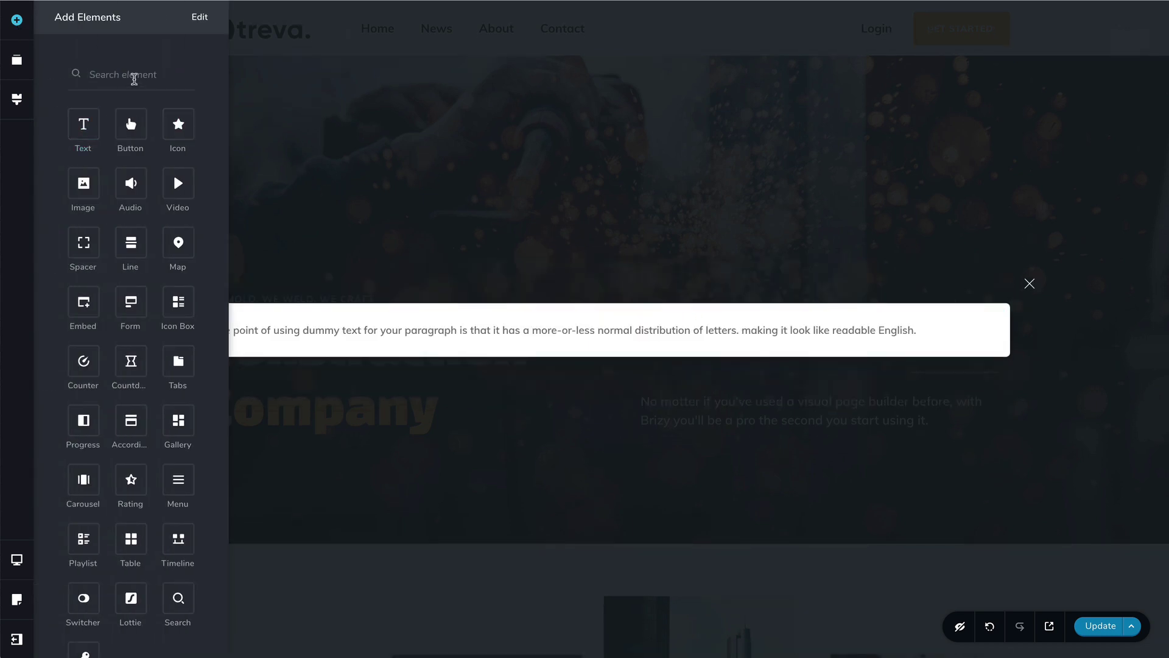
{"action": "left_click", "coordinate": [134, 80]}
{"action": "type", "text": "lo"}
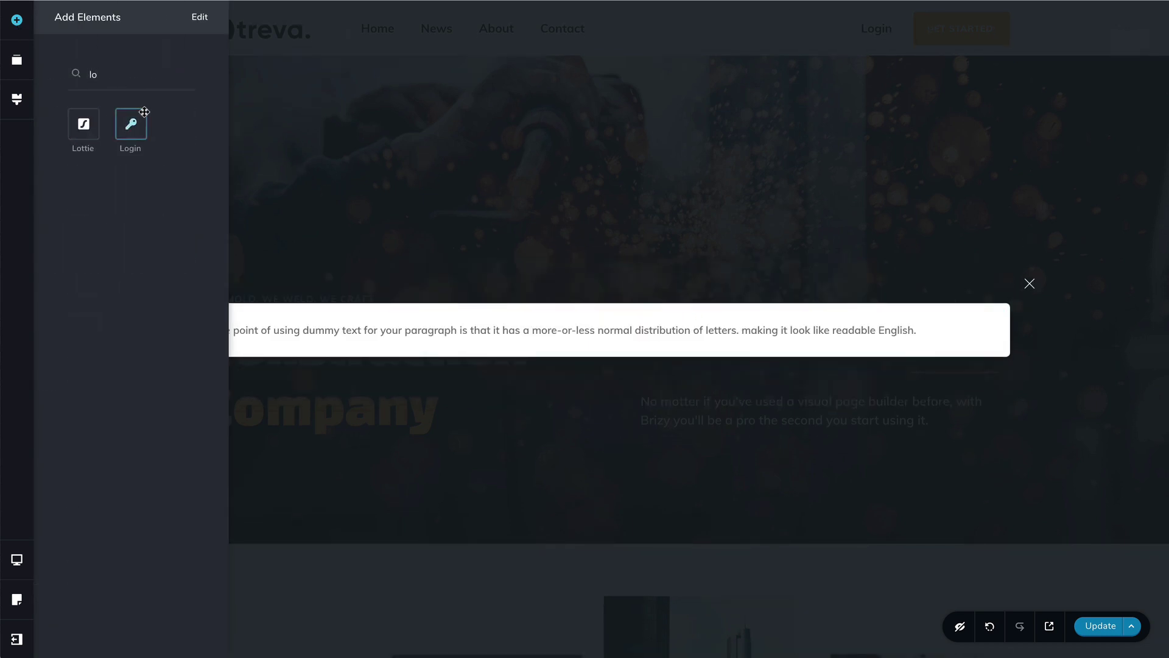
{"action": "left_click_drag", "start_coordinate": [145, 126], "coordinate": [574, 338]}
{"action": "left_click", "coordinate": [1029, 263]}
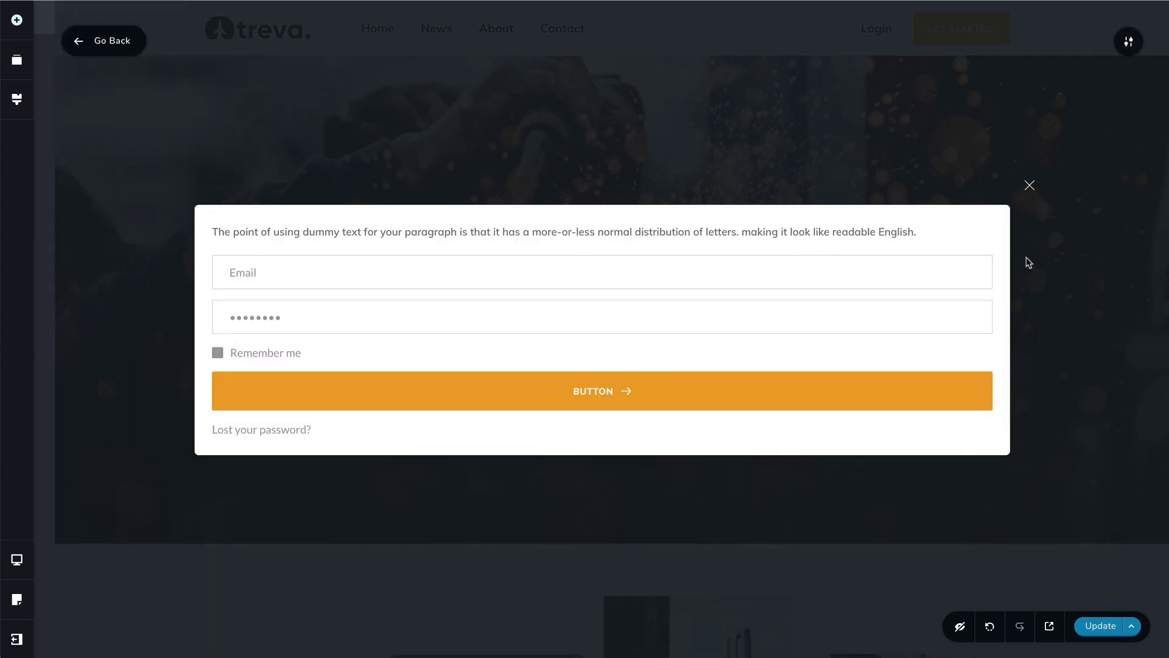
Narrow the popup width to 473 px.
{"action": "left_click", "coordinate": [1129, 43]}
{"action": "left_click", "coordinate": [1125, 43]}
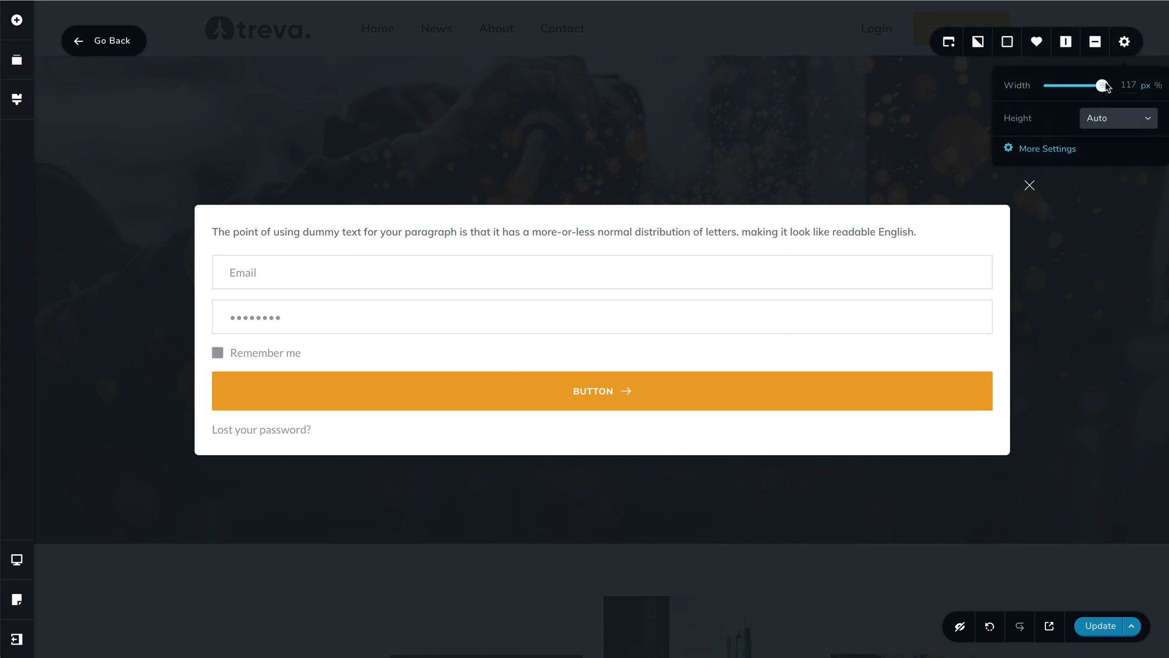
{"action": "left_click_drag", "start_coordinate": [1091, 89], "coordinate": [1066, 89]}
Change the paragraph to a centred 'Account Login' heading in Muli at a larger size.
{"action": "triple_click", "coordinate": [562, 250]}
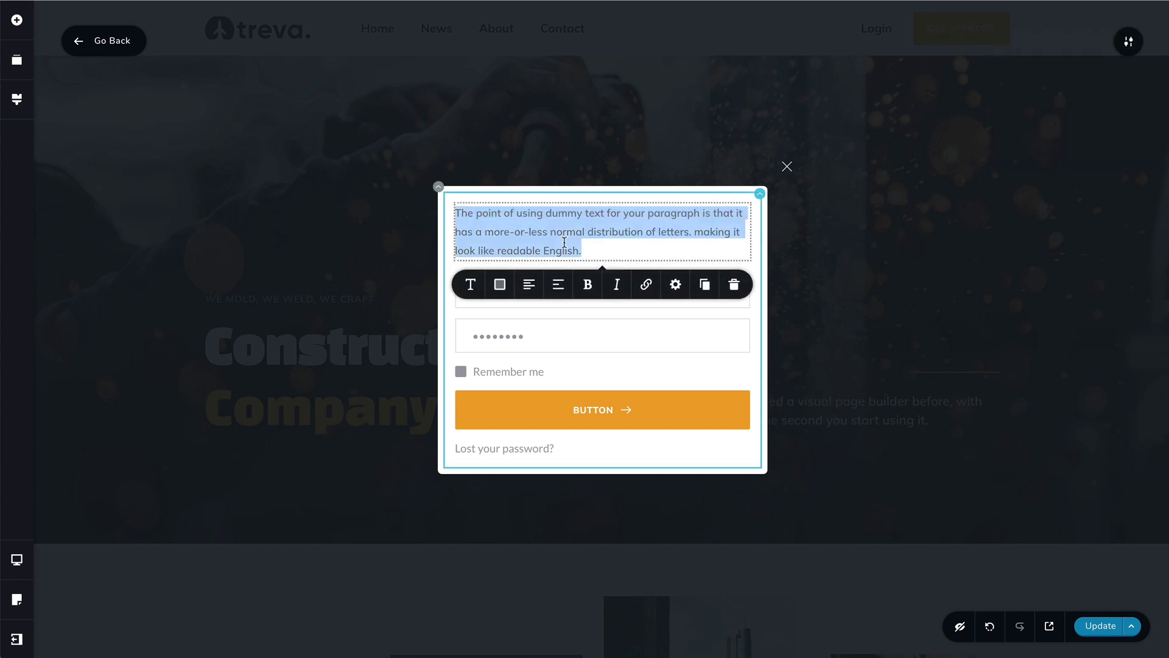
{"action": "type", "text": "L"}
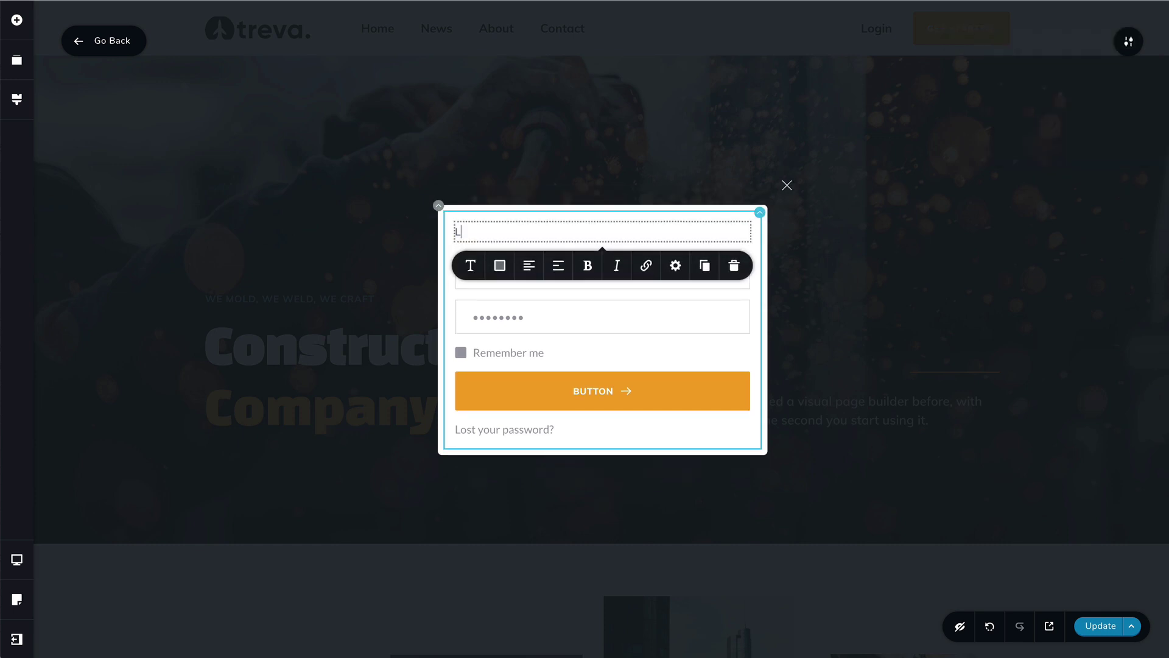
{"action": "type", "text": "ogin"}
{"action": "key", "text": "ctrl+a"}
{"action": "type", "text": "Account Login"}
{"action": "left_click", "coordinate": [529, 265]}
{"action": "left_click", "coordinate": [471, 266]}
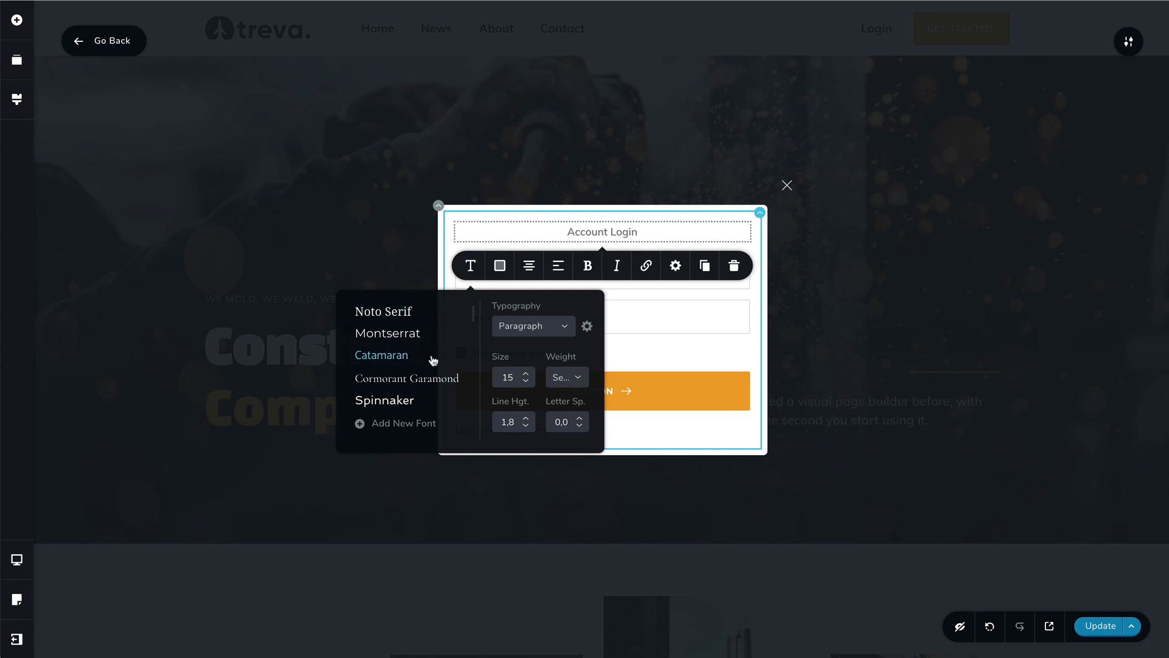
{"action": "scroll", "coordinate": [433, 361], "scroll_direction": "down", "scroll_amount": 2}
{"action": "left_click", "coordinate": [393, 373]}
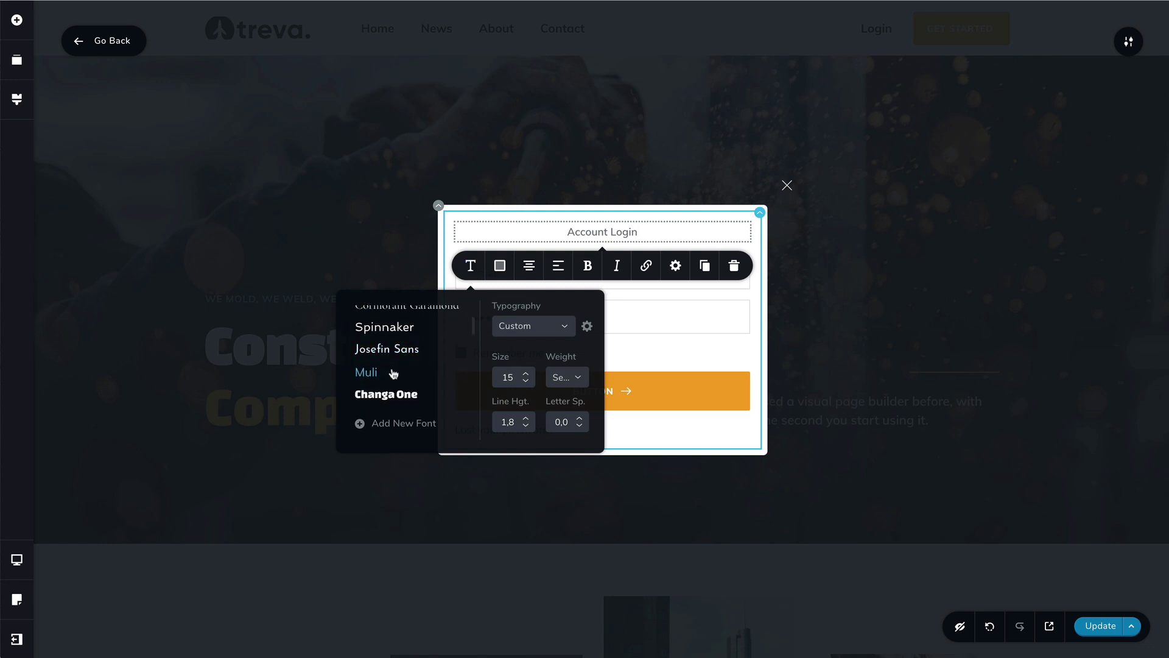
{"action": "double_click", "coordinate": [508, 376]}
Give the login form fields a 2 px border.
{"action": "left_click", "coordinate": [609, 316]}
{"action": "left_click", "coordinate": [617, 249]}
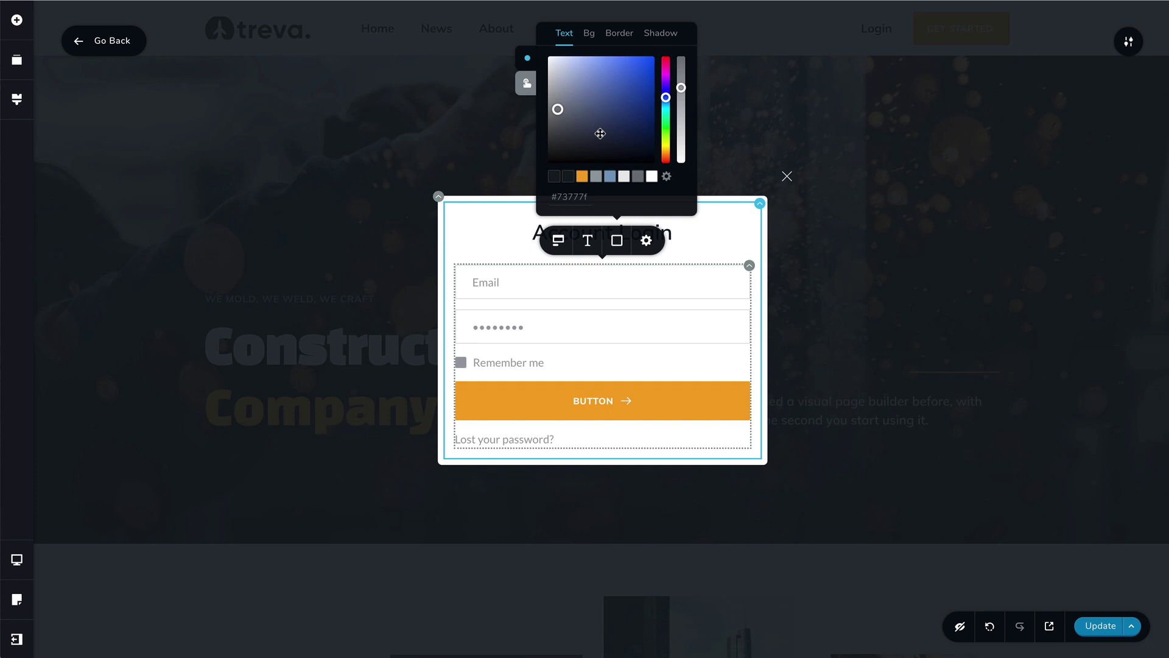
{"action": "left_click", "coordinate": [619, 36]}
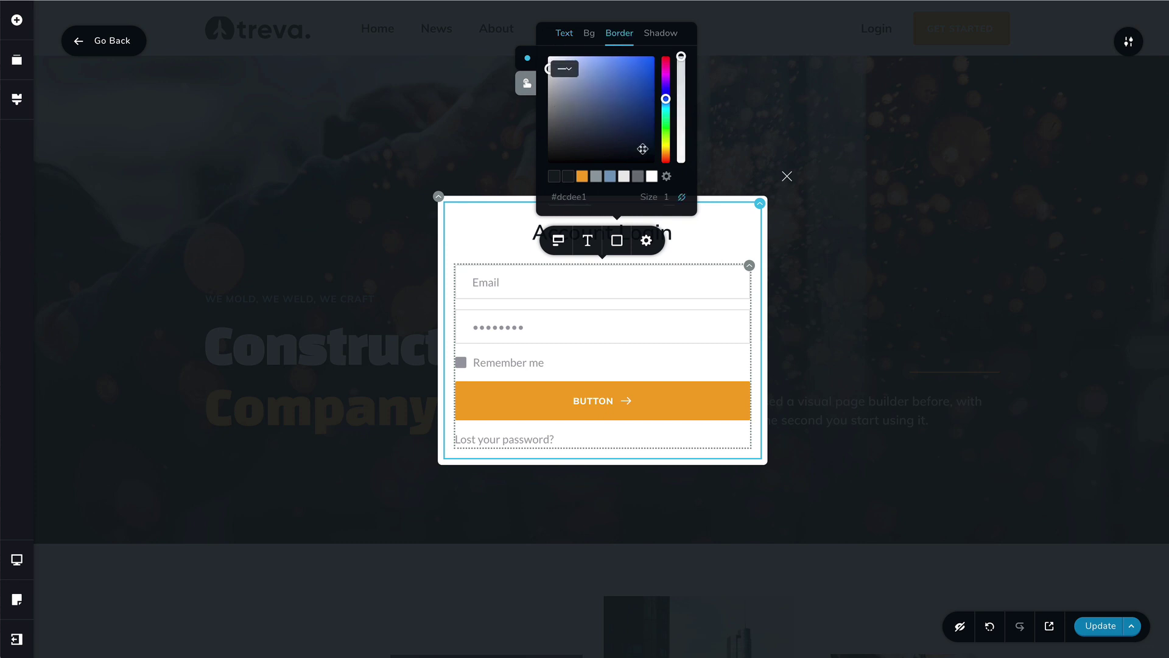
{"action": "type", "text": "2"}
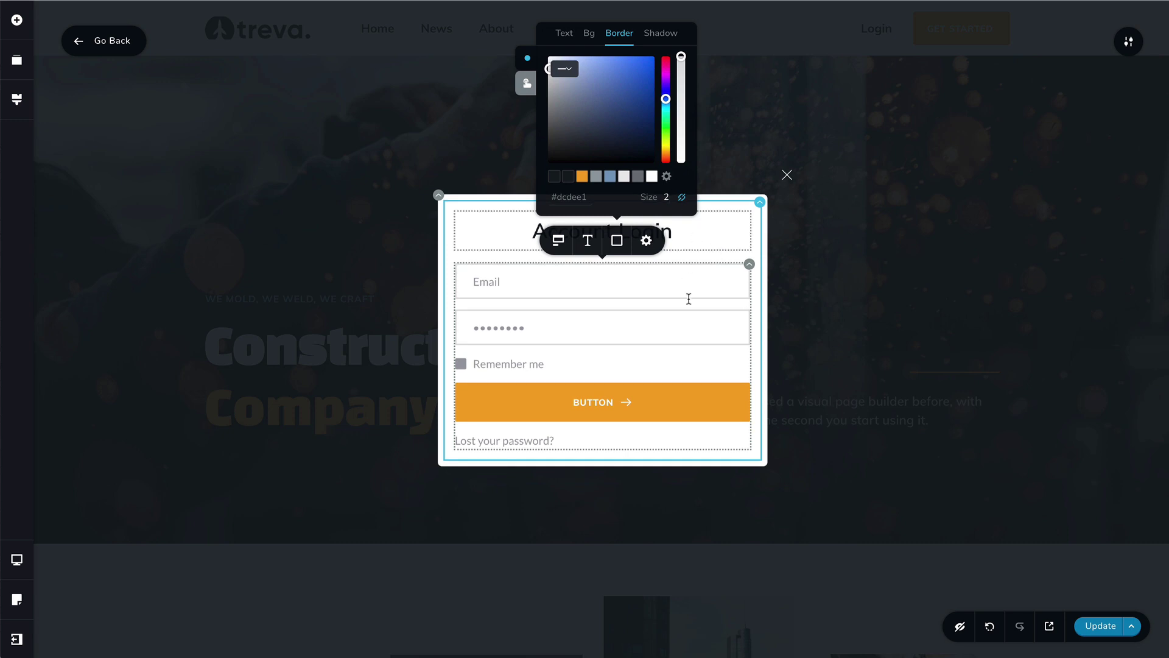
Switch off the Remember me option in the form's advanced settings.
{"action": "left_click", "coordinate": [750, 266]}
{"action": "left_click", "coordinate": [705, 230]}
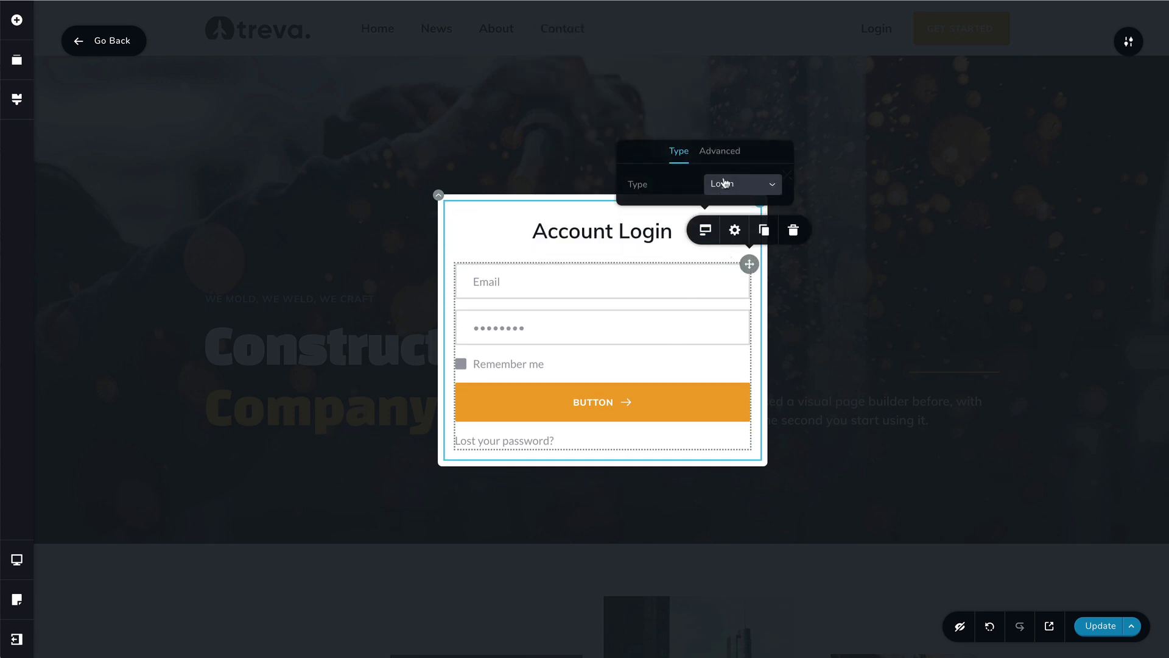
{"action": "left_click", "coordinate": [731, 153]}
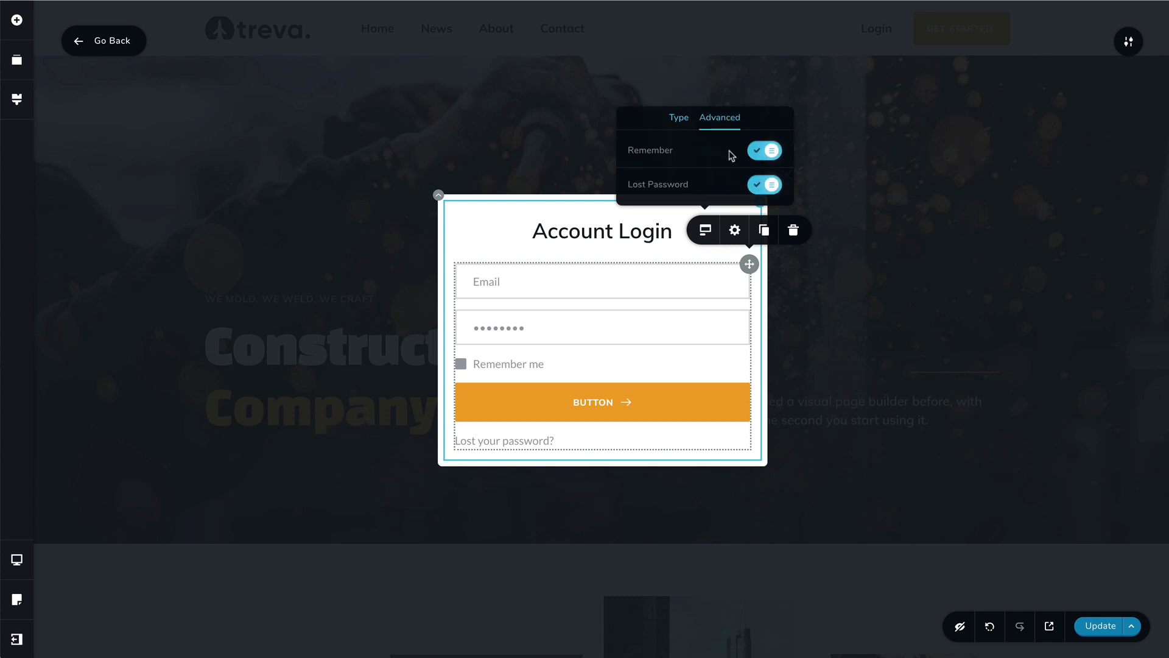
{"action": "left_click", "coordinate": [770, 152]}
{"action": "left_click", "coordinate": [481, 260]}
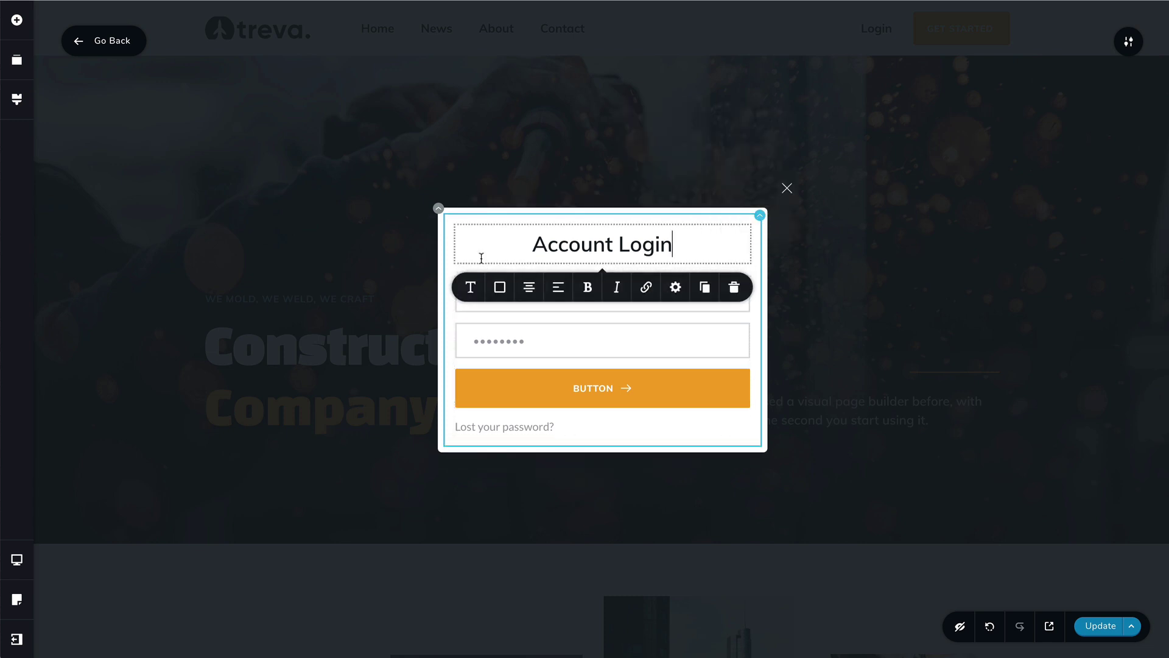
{"action": "left_click", "coordinate": [448, 271]}
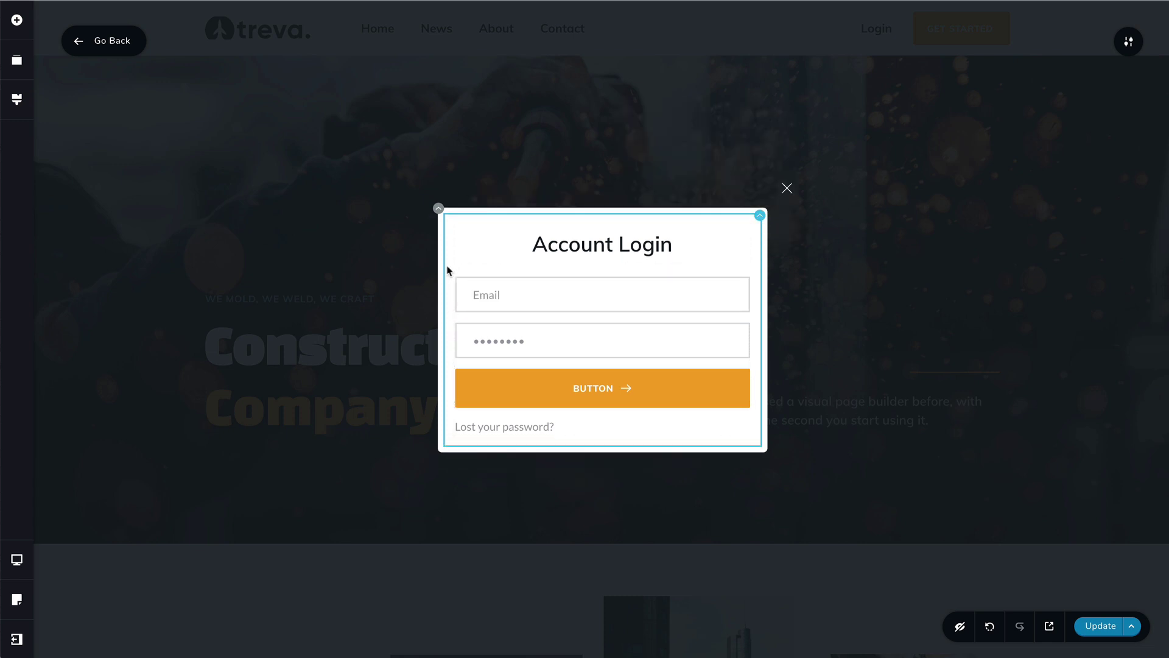
Widen the padding inside the login popup.
{"action": "left_click", "coordinate": [439, 213]}
{"action": "left_click", "coordinate": [468, 242]}
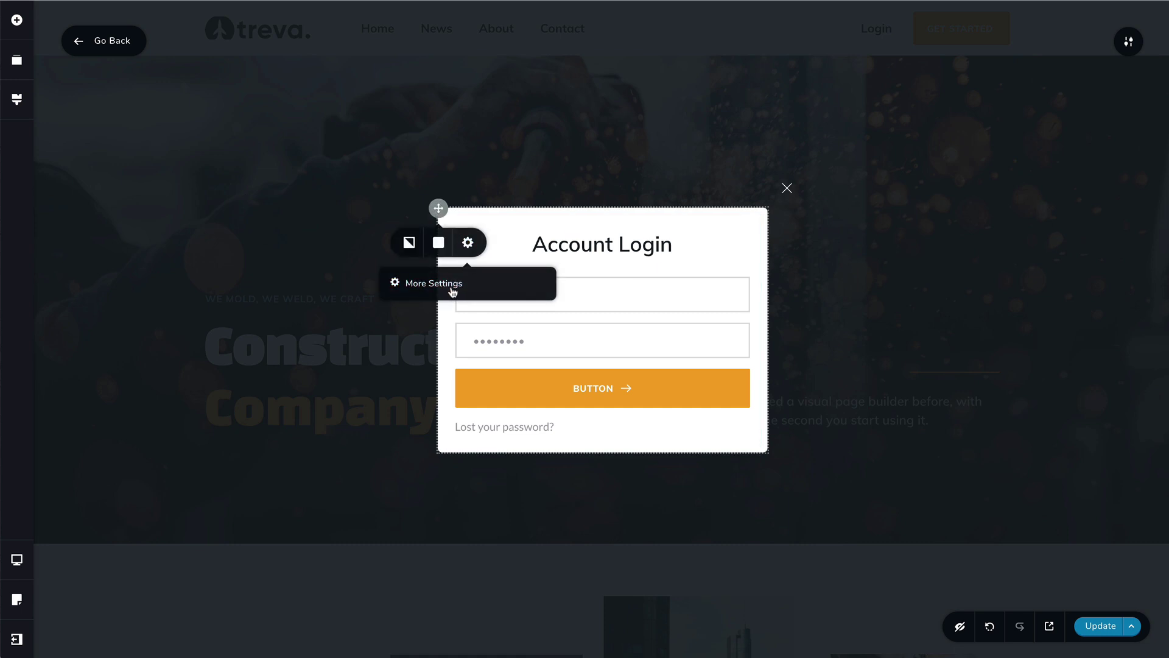
{"action": "left_click", "coordinate": [451, 283]}
{"action": "left_click_drag", "start_coordinate": [1013, 140], "coordinate": [1063, 142]}
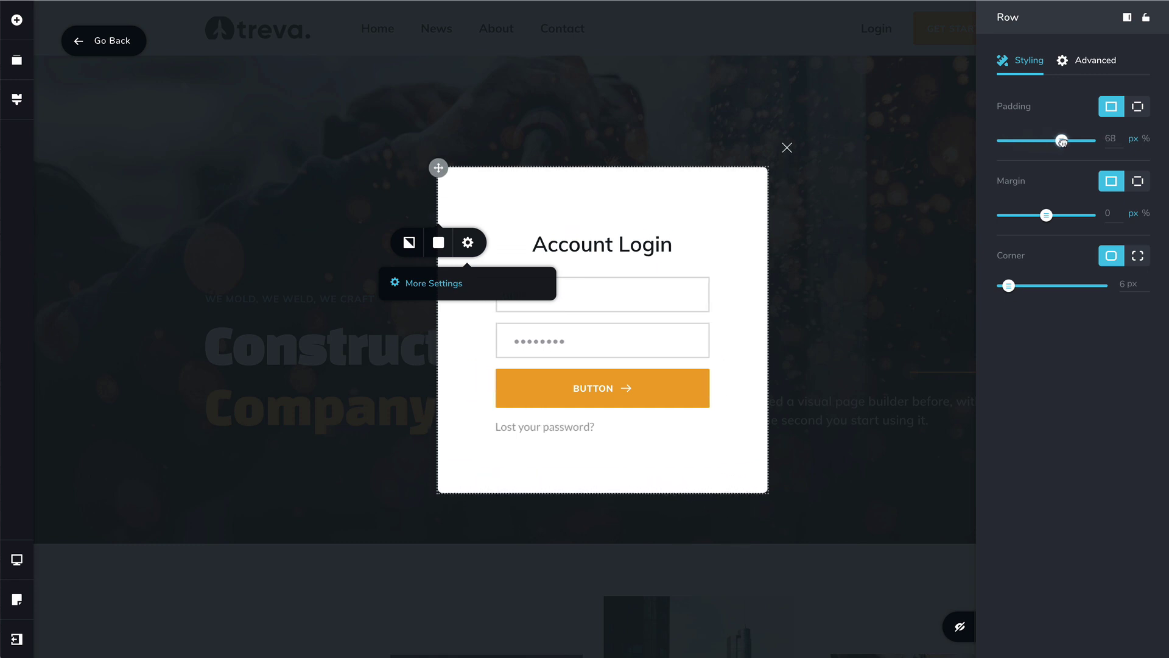
Make the login button background near-black #141B21 with dark hover text.
{"action": "left_click", "coordinate": [643, 400]}
{"action": "left_click", "coordinate": [587, 344]}
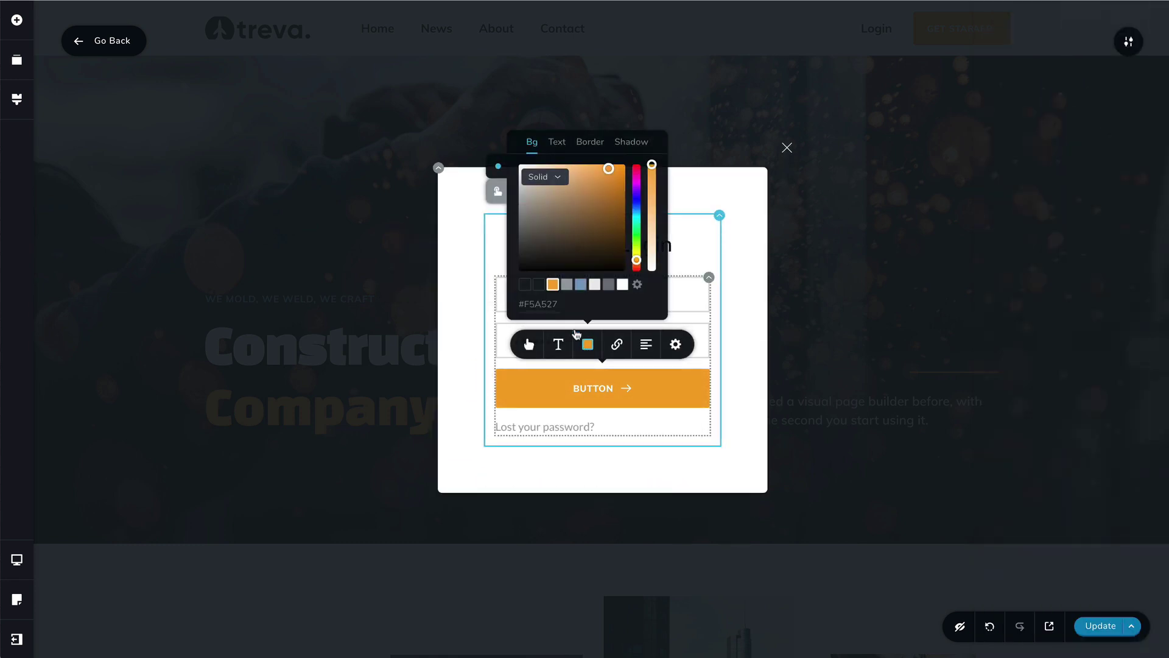
{"action": "left_click", "coordinate": [539, 284]}
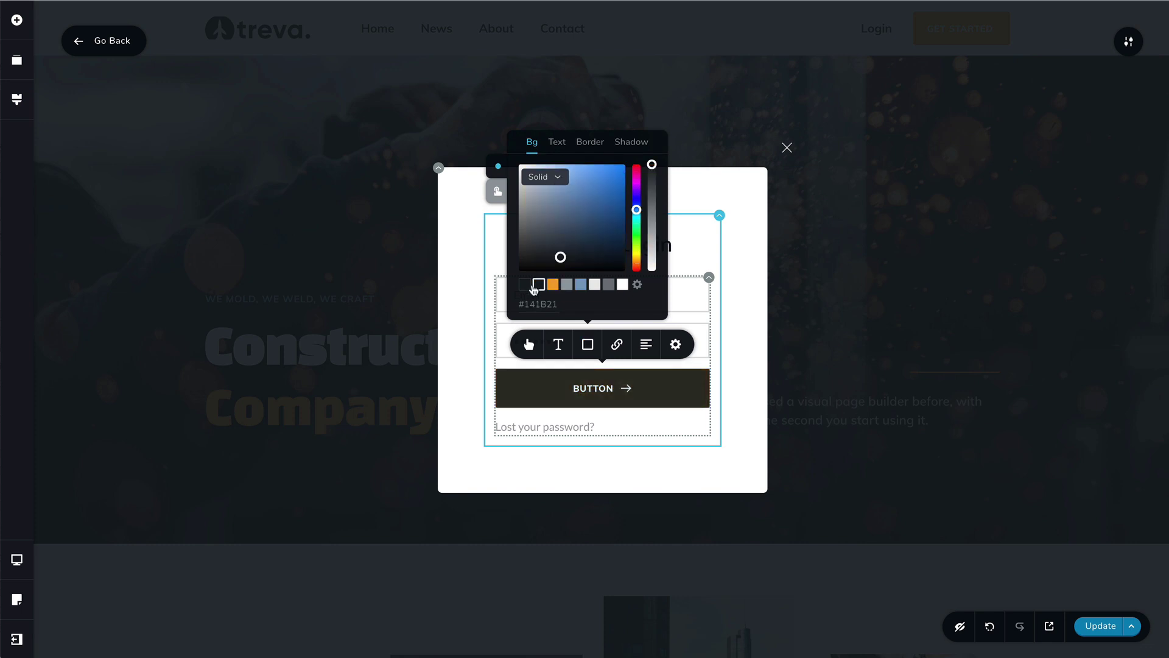
{"action": "left_click", "coordinate": [502, 189]}
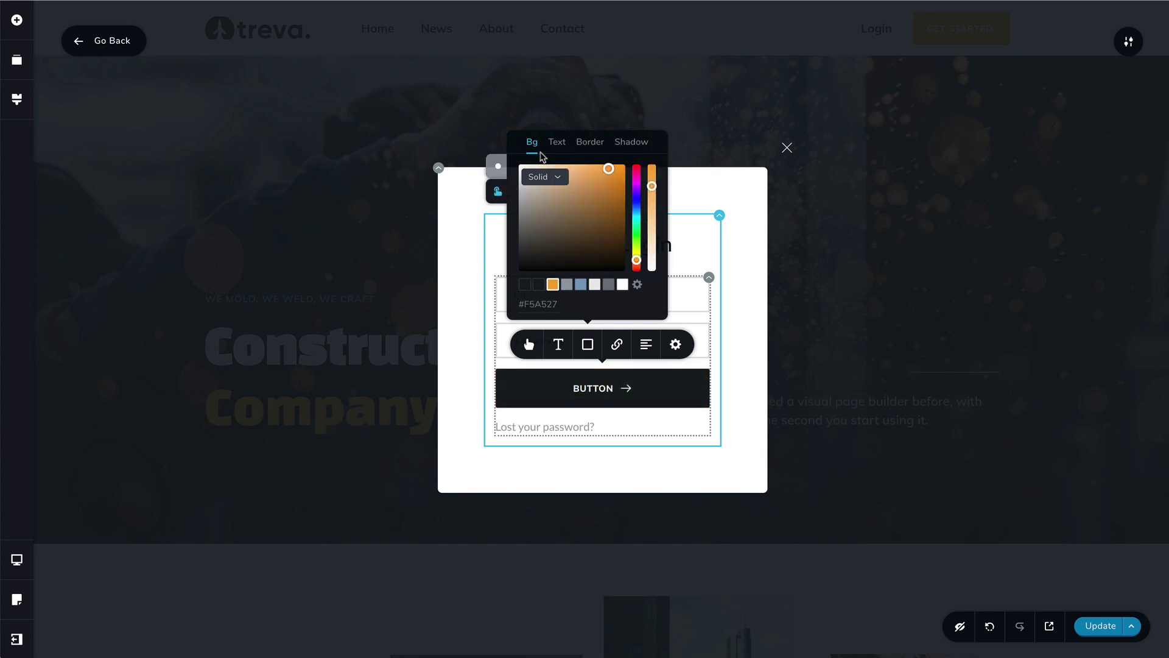
{"action": "left_click", "coordinate": [555, 149]}
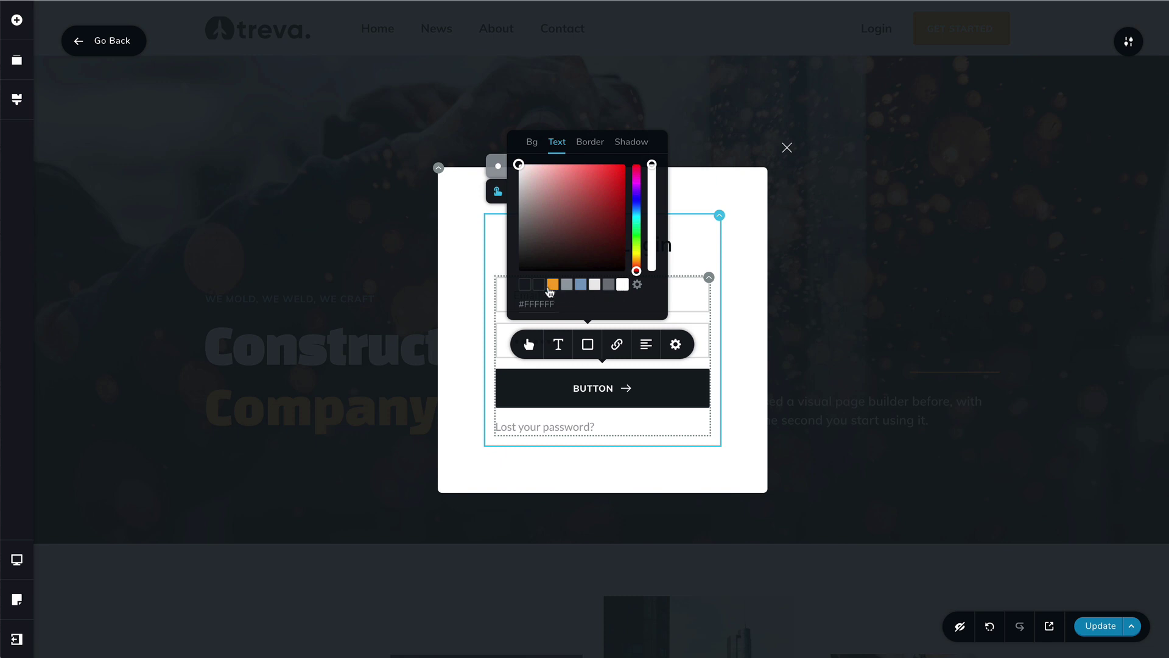
{"action": "left_click", "coordinate": [538, 286]}
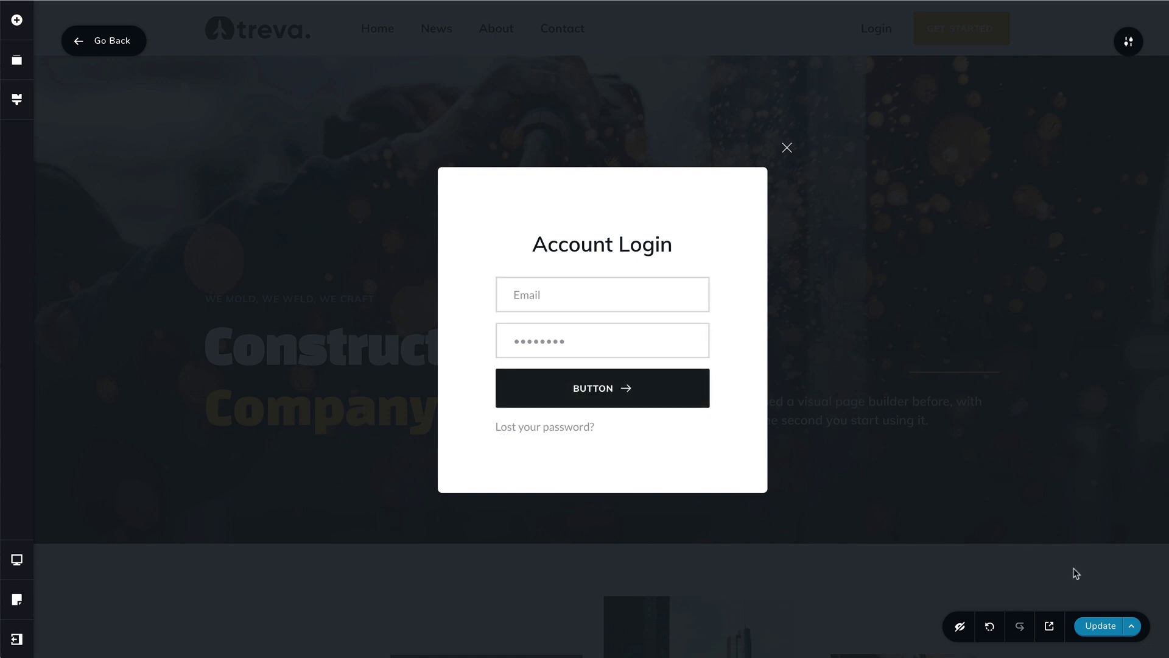
Save the page, preview it live, and log out of WordPress.
{"action": "left_click", "coordinate": [1101, 627]}
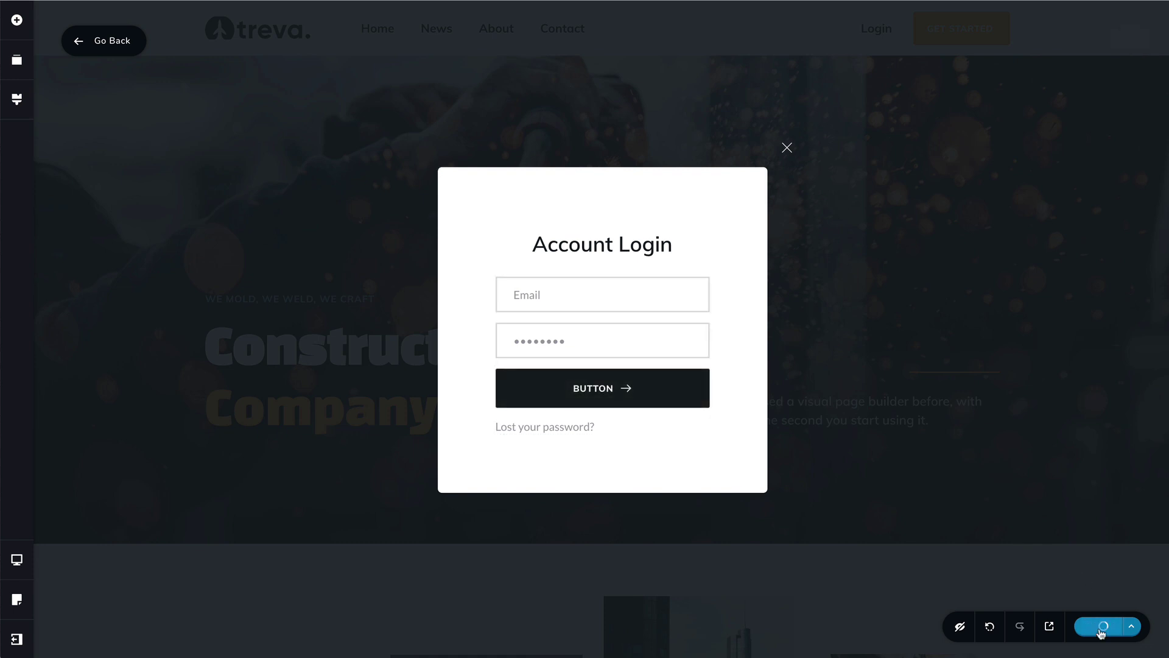
{"action": "left_click", "coordinate": [100, 41]}
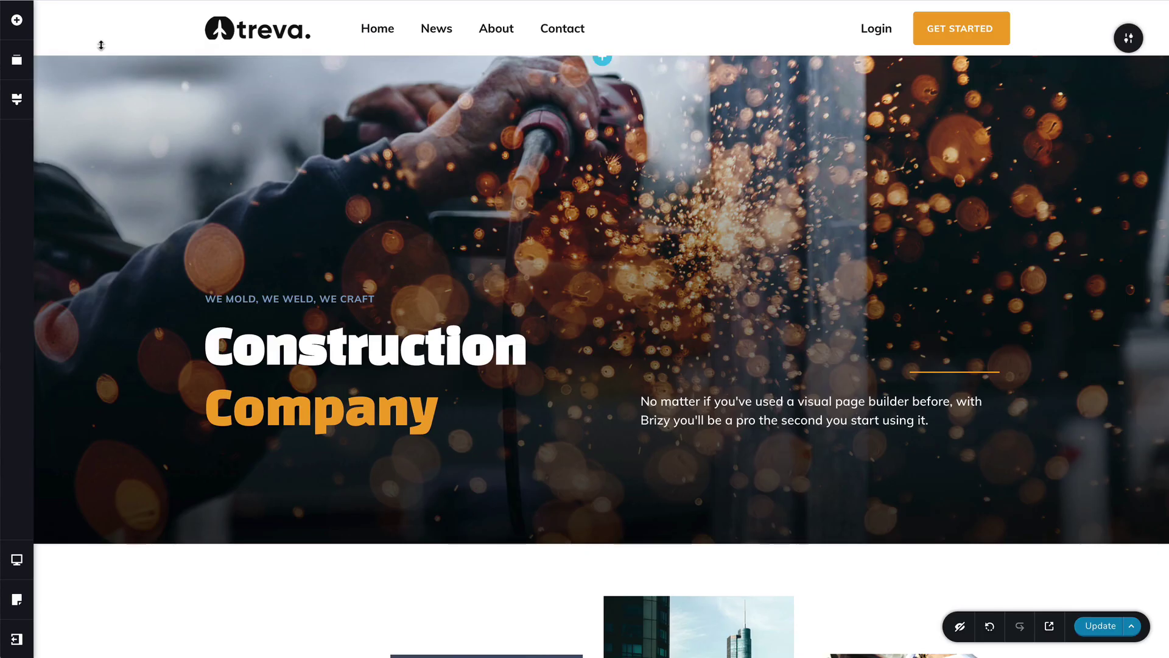
{"action": "left_click", "coordinate": [1050, 626]}
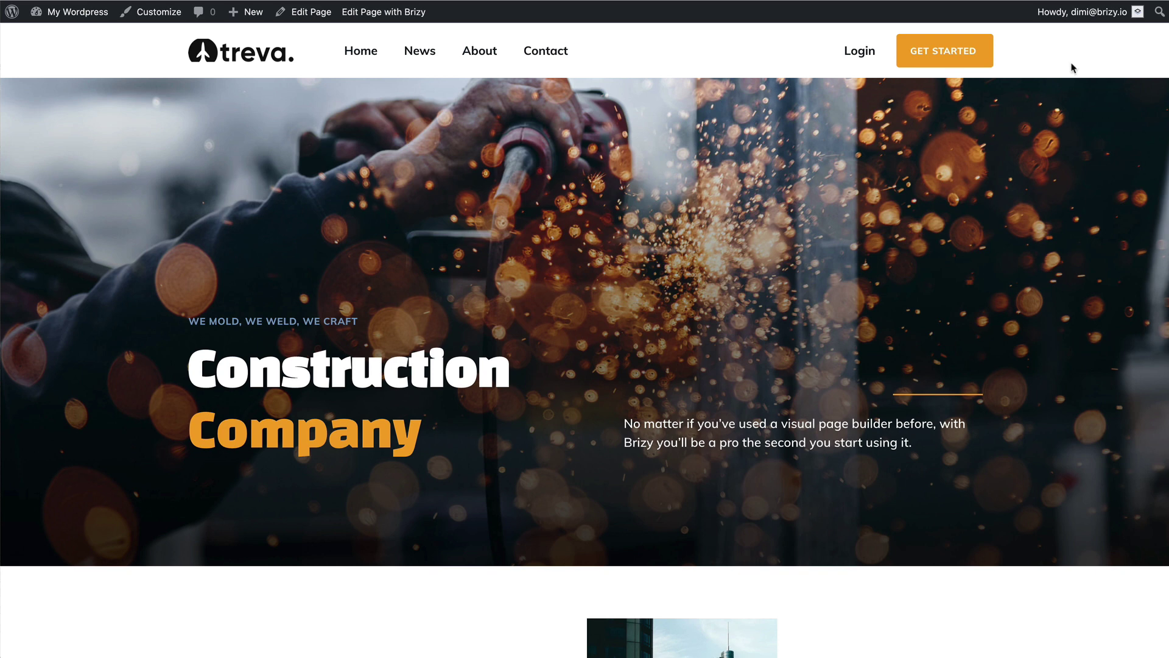
{"action": "mouse_move", "coordinate": [1088, 19]}
{"action": "left_click", "coordinate": [1060, 83]}
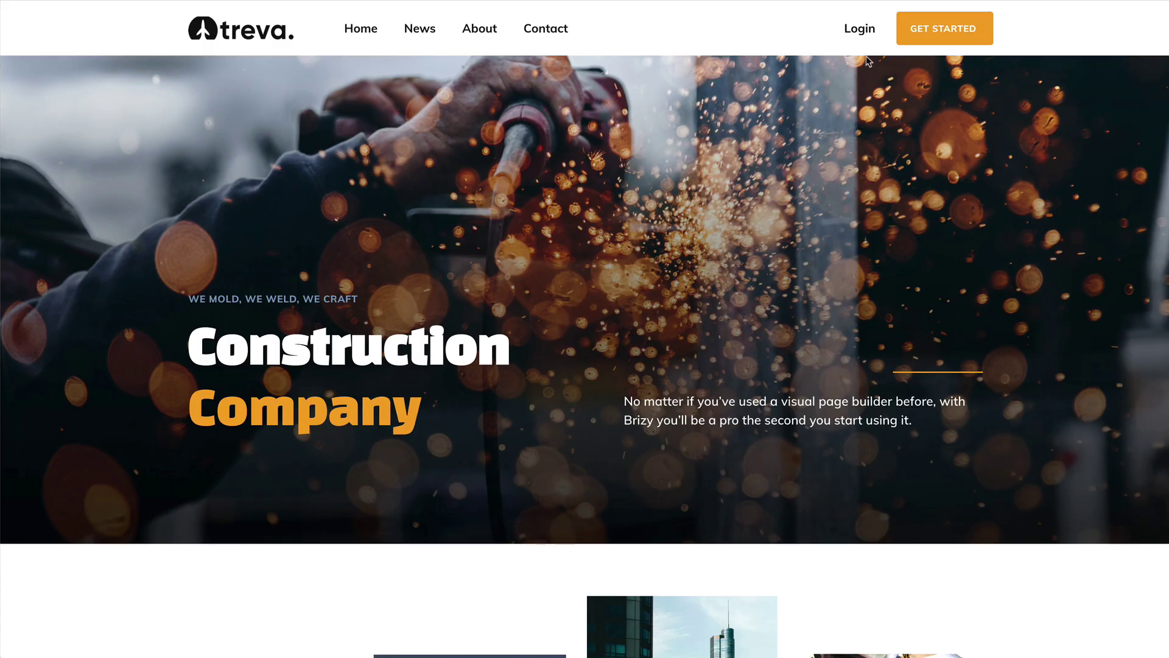
Sign back in through the homepage Login popup using saved credentials.
{"action": "left_click", "coordinate": [865, 31]}
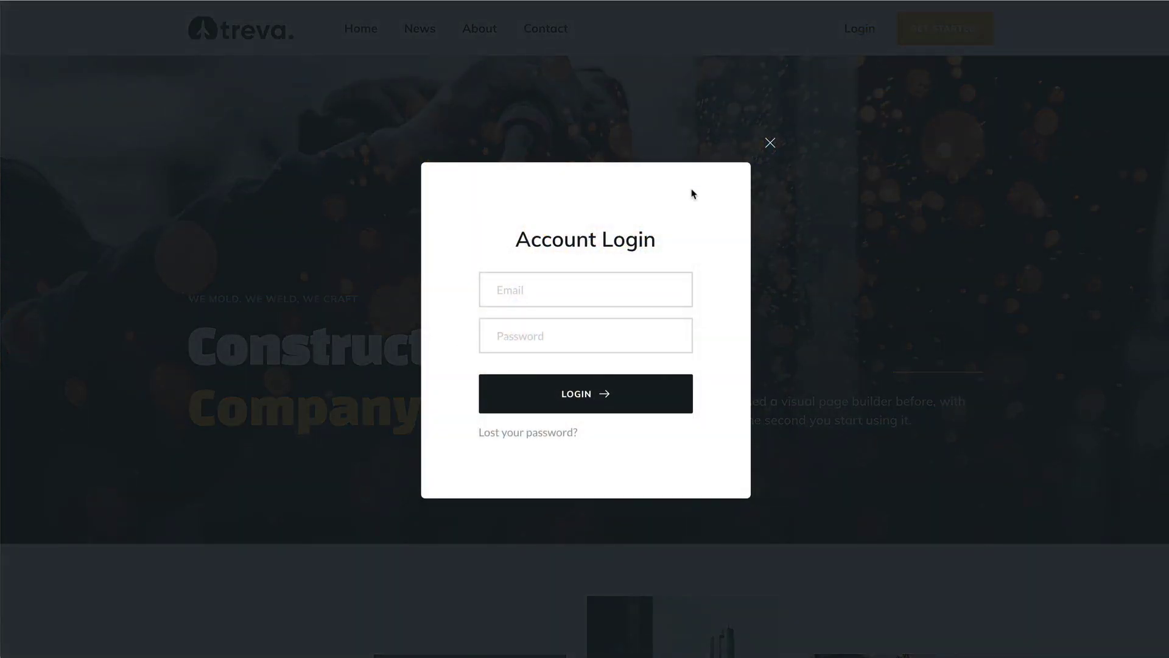
{"action": "left_click", "coordinate": [584, 278]}
{"action": "left_click", "coordinate": [577, 327]}
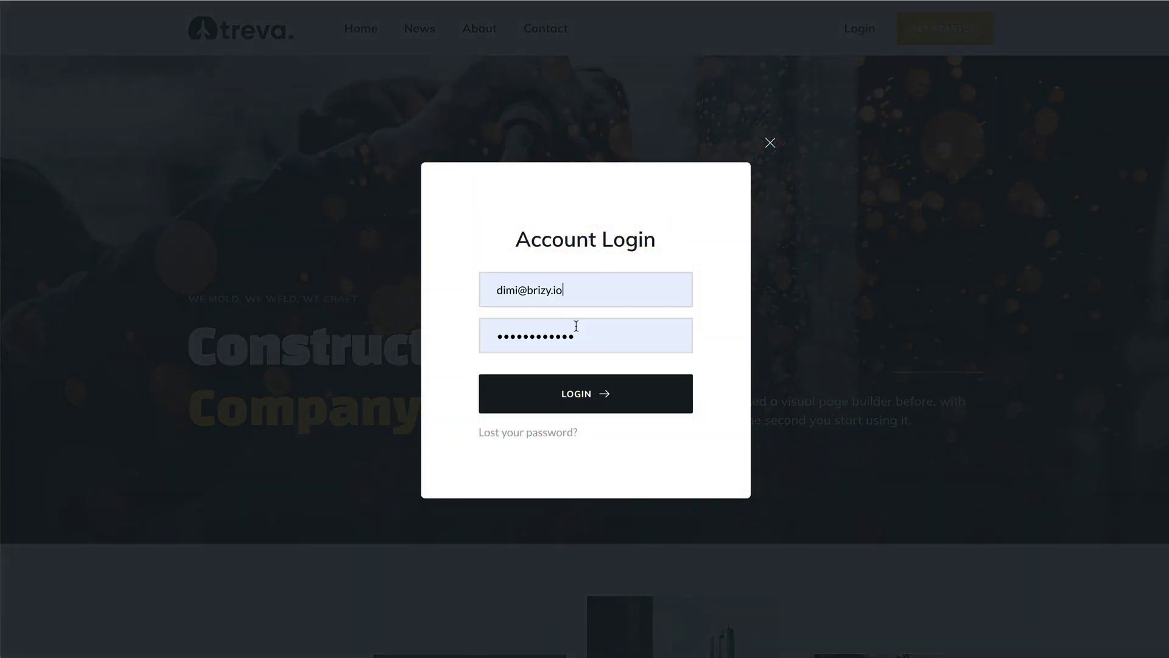
{"action": "left_click", "coordinate": [632, 396]}
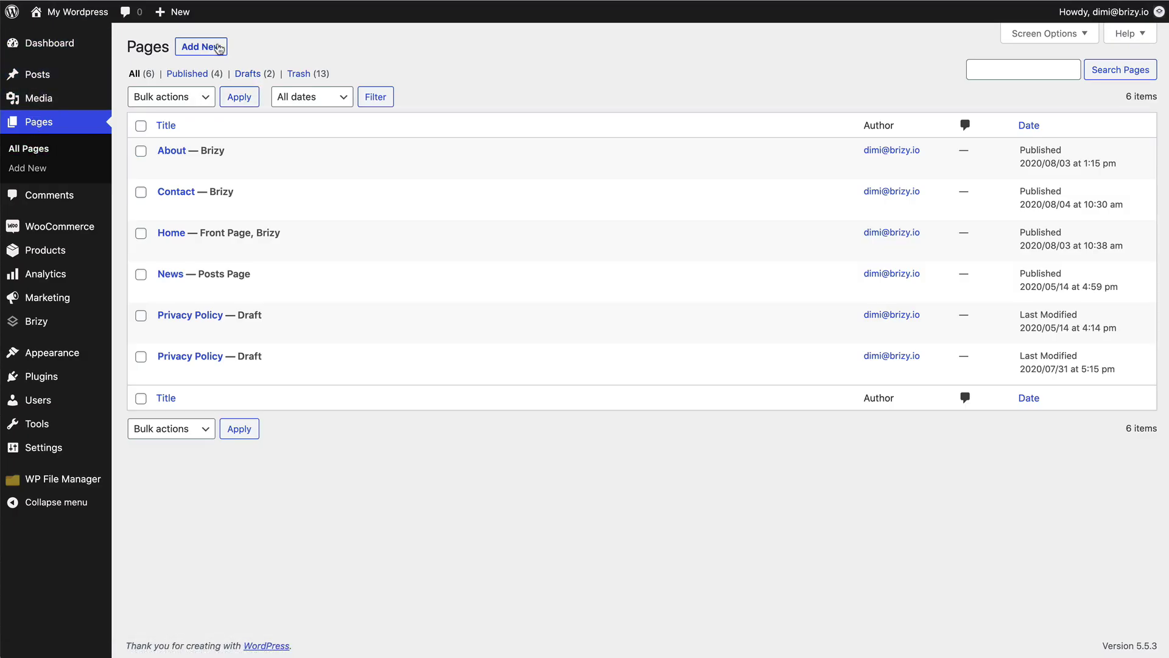
Create and publish a new page titled 'Login', then open it in Brizy.
{"action": "left_click", "coordinate": [220, 47]}
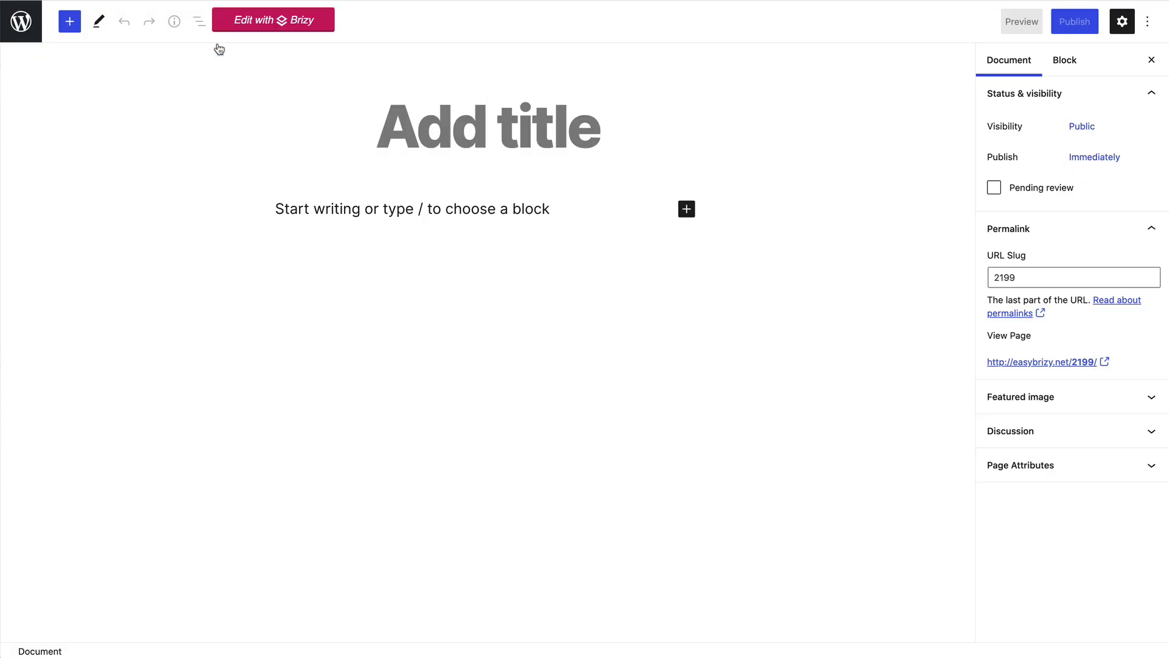
{"action": "left_click", "coordinate": [482, 150]}
{"action": "type", "text": "Login"}
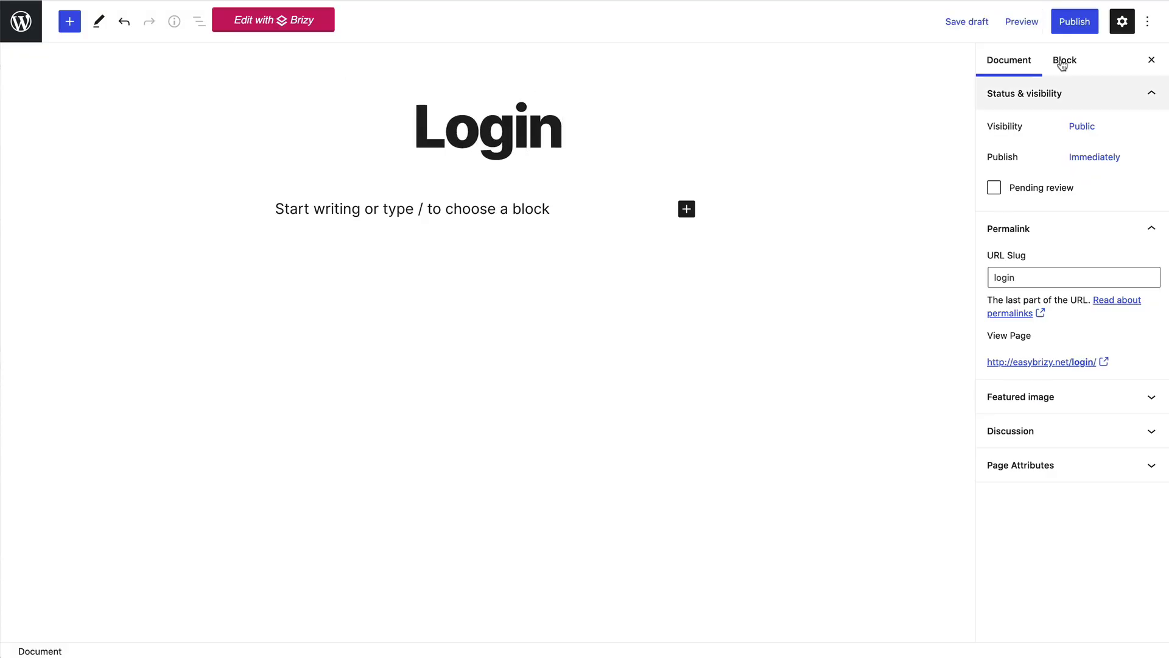
{"action": "left_click", "coordinate": [1070, 22]}
{"action": "left_click", "coordinate": [1047, 21]}
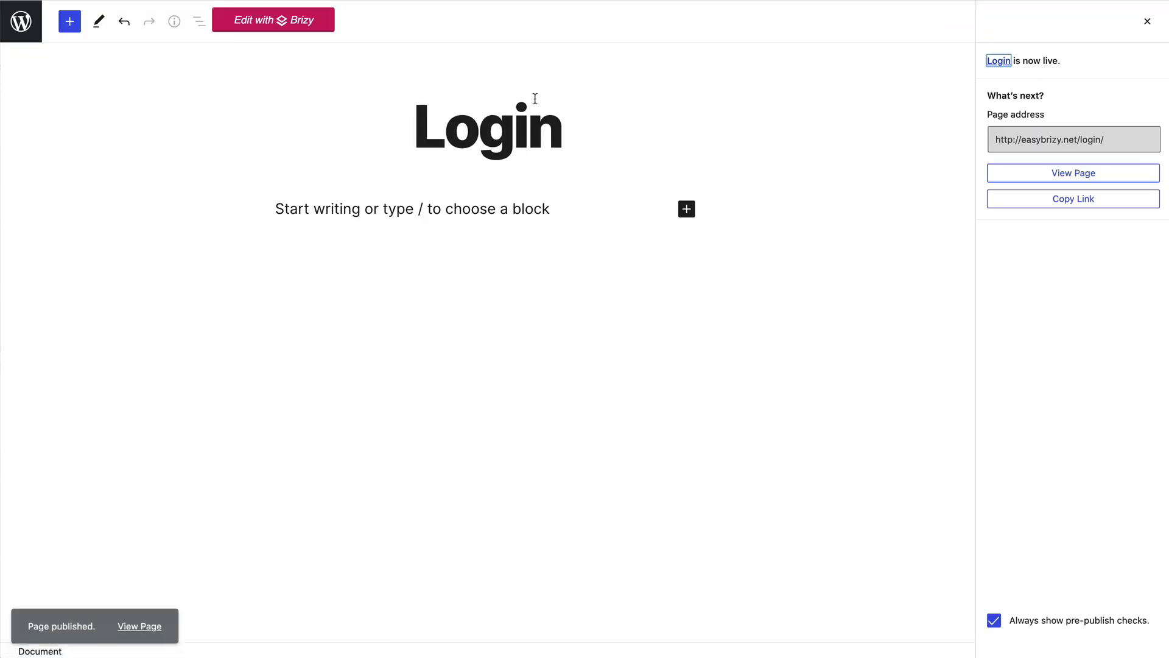
{"action": "left_click", "coordinate": [312, 30]}
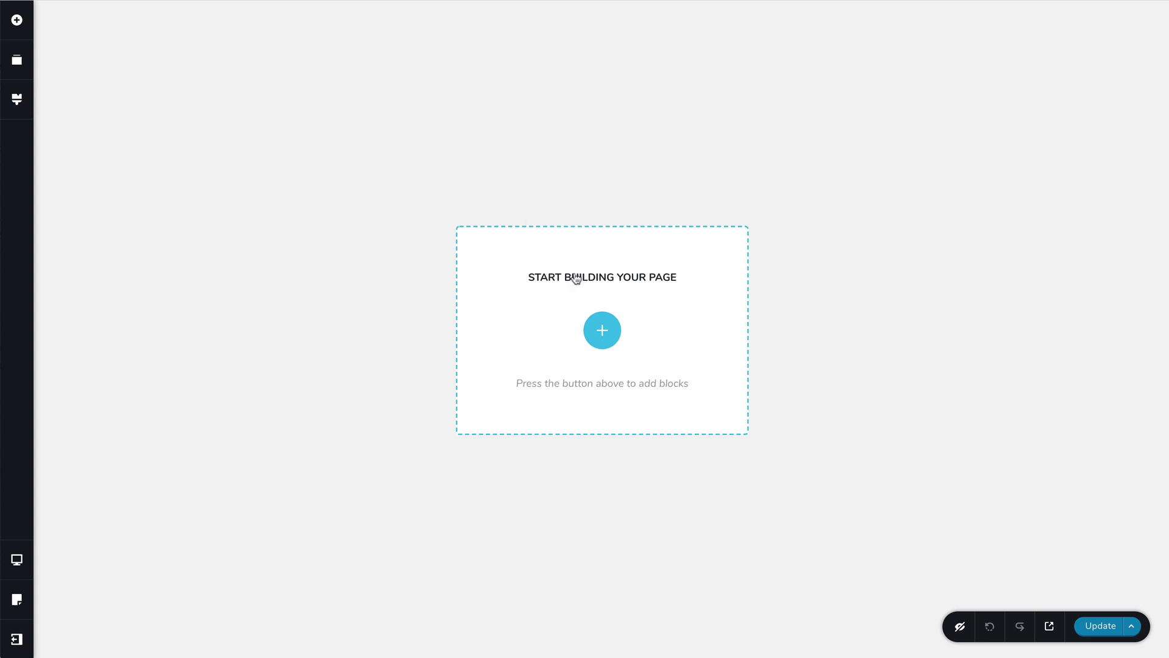
Add a blank 'Create your own' section and set its height to Full Height.
{"action": "left_click", "coordinate": [602, 329]}
{"action": "left_click", "coordinate": [409, 155]}
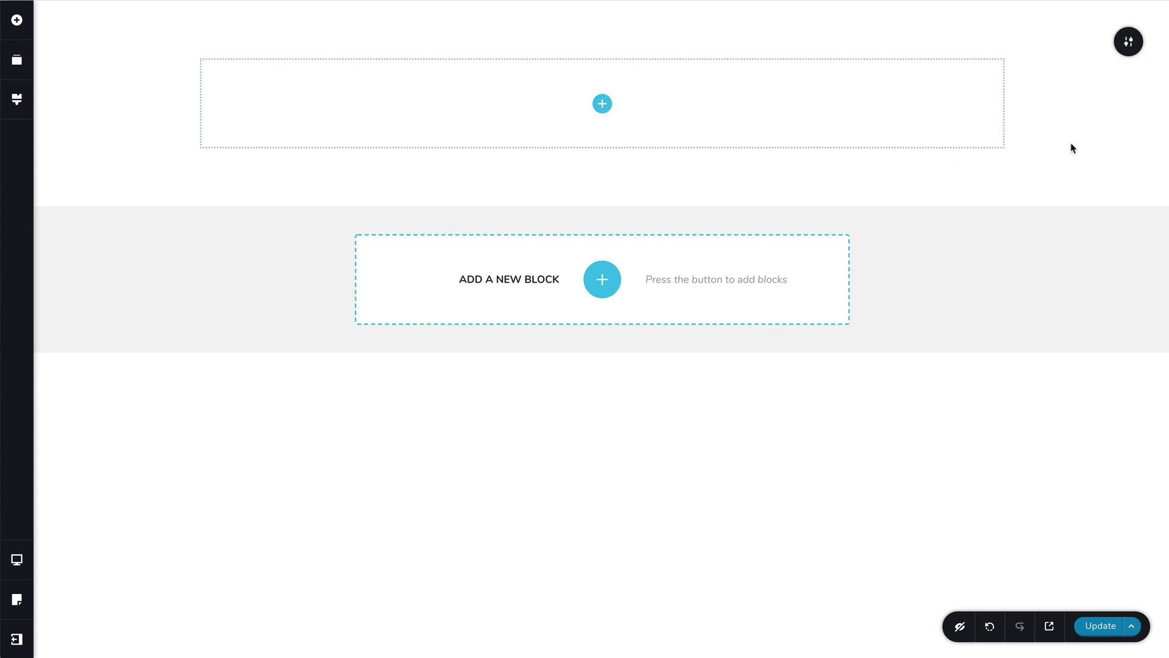
{"action": "mouse_move", "coordinate": [1124, 42]}
{"action": "left_click", "coordinate": [1066, 41]}
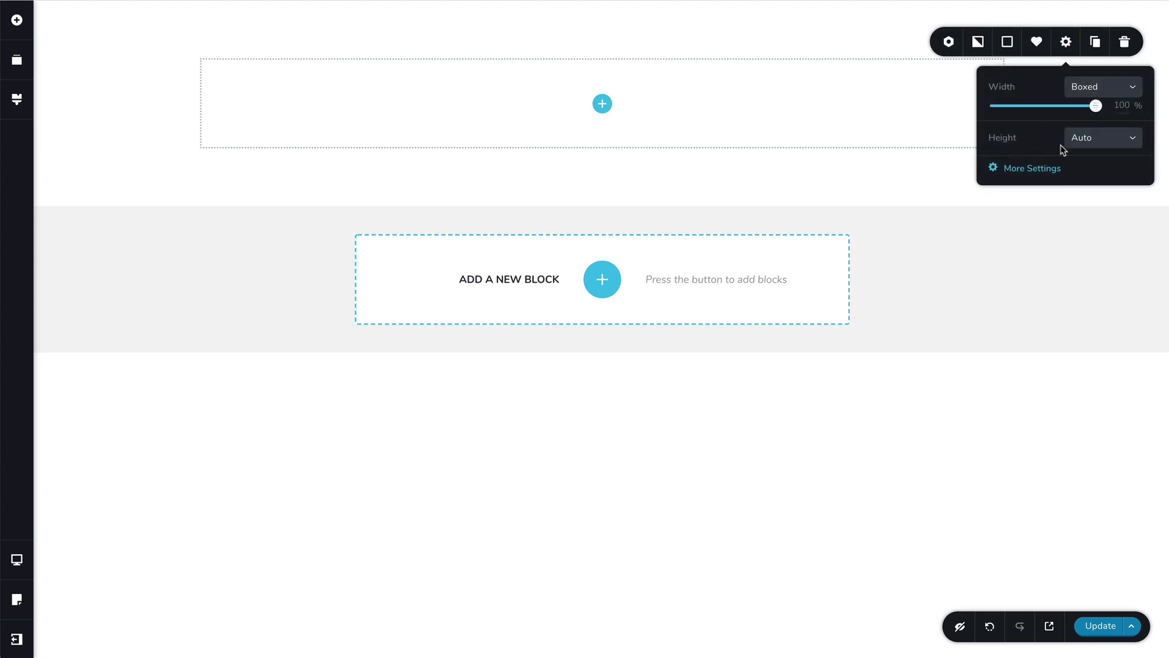
{"action": "left_click", "coordinate": [1094, 143]}
{"action": "left_click", "coordinate": [1096, 207]}
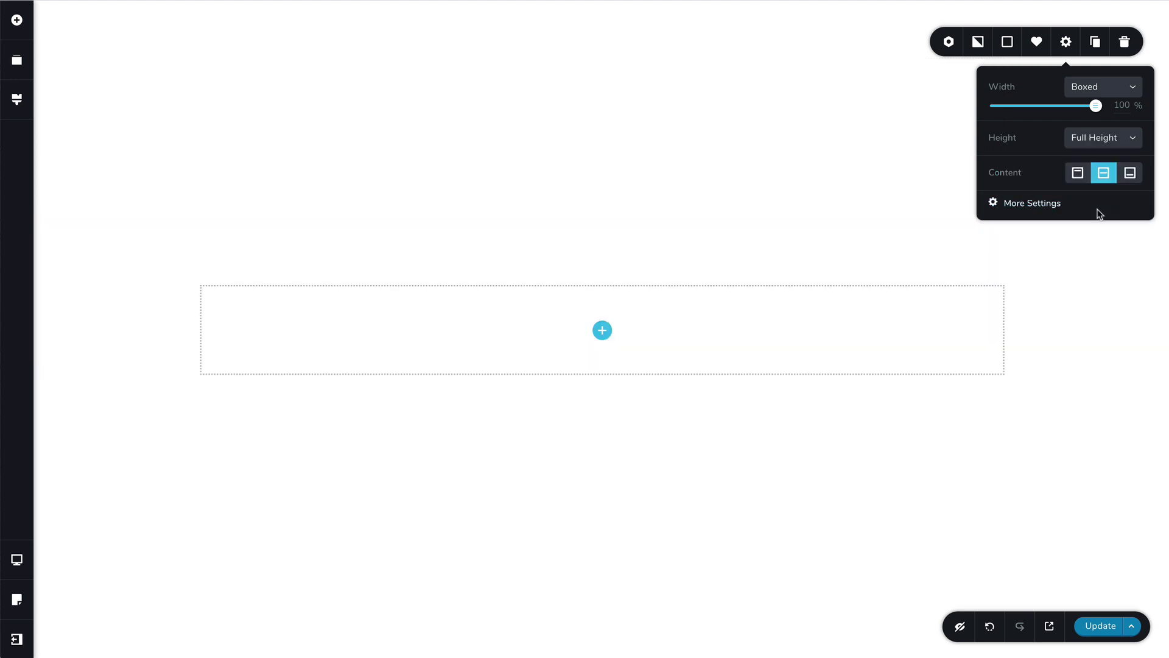
Add a column layout to the section and delete the extra column, leaving one.
{"action": "left_click", "coordinate": [17, 20]}
{"action": "type", "text": "co"}
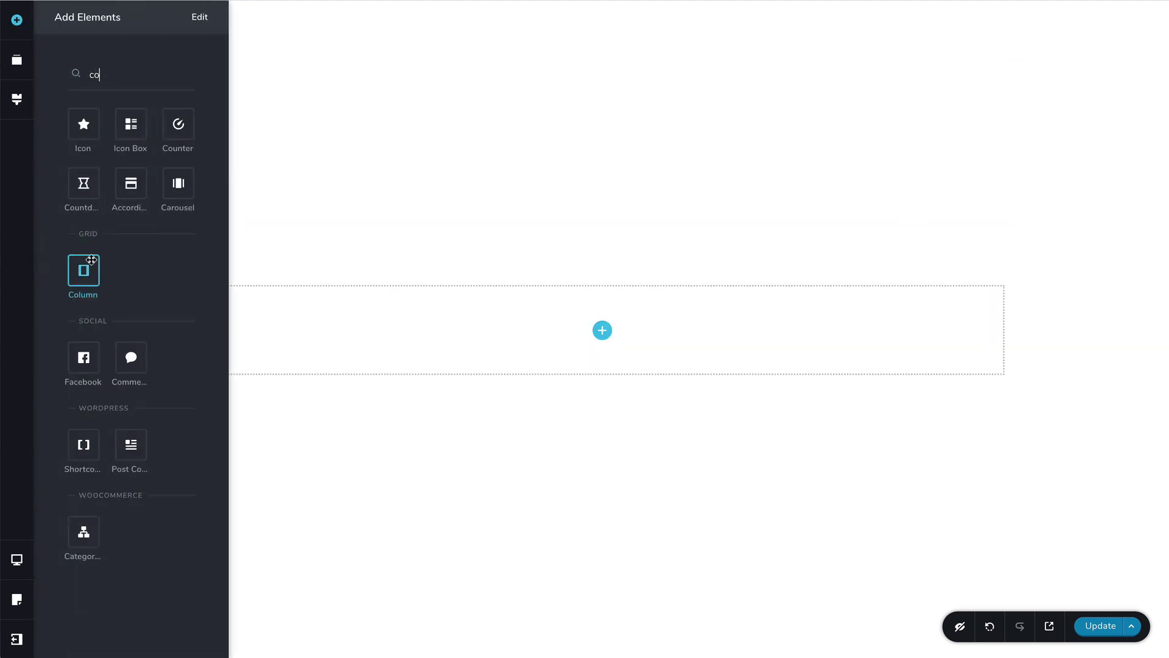
{"action": "left_click_drag", "start_coordinate": [83, 270], "coordinate": [526, 350]}
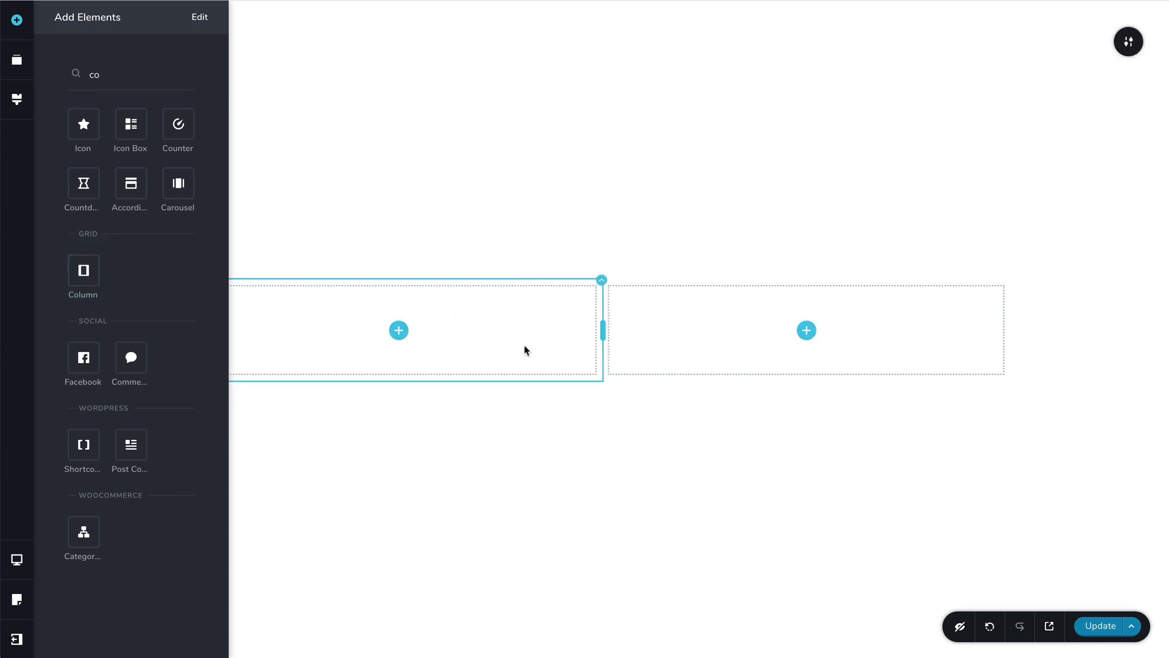
{"action": "left_click", "coordinate": [591, 289]}
{"action": "left_click", "coordinate": [689, 248]}
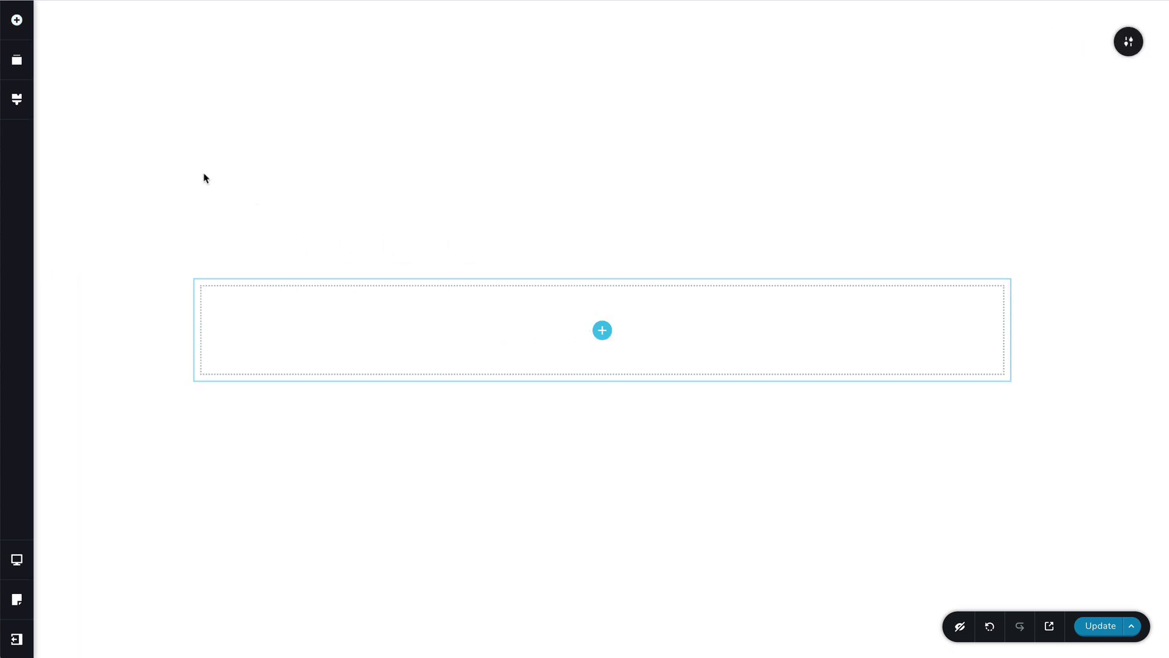
Add a placeholder text paragraph with a Login form of email and password fields below it.
{"action": "left_click", "coordinate": [17, 21]}
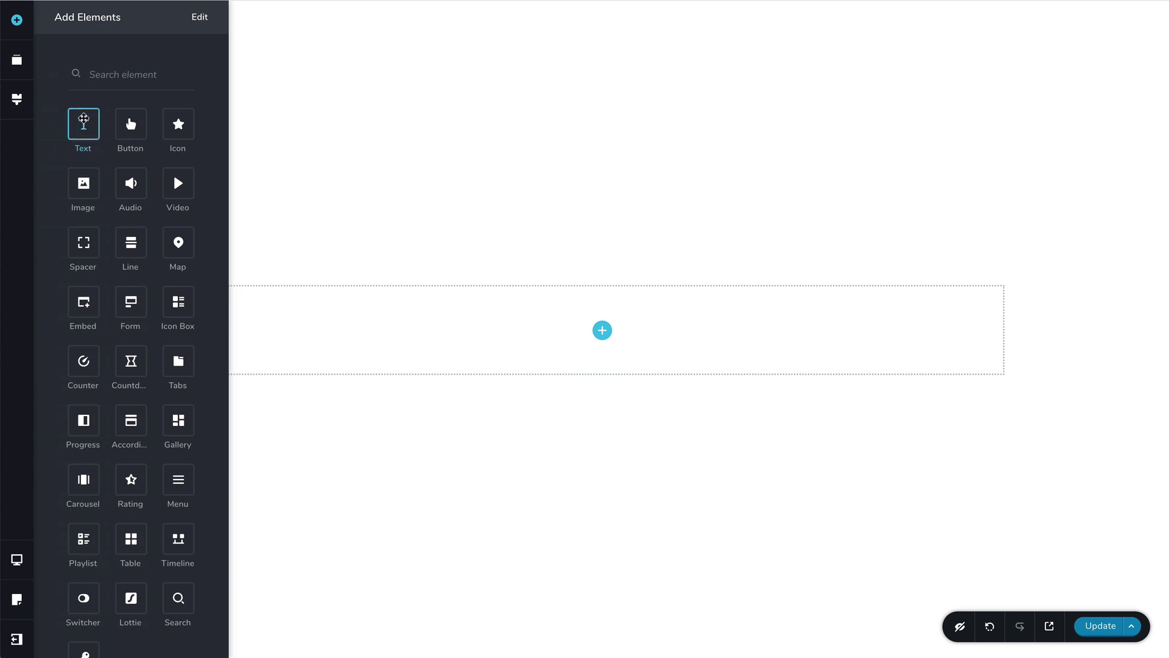
{"action": "left_click_drag", "start_coordinate": [84, 119], "coordinate": [564, 320]}
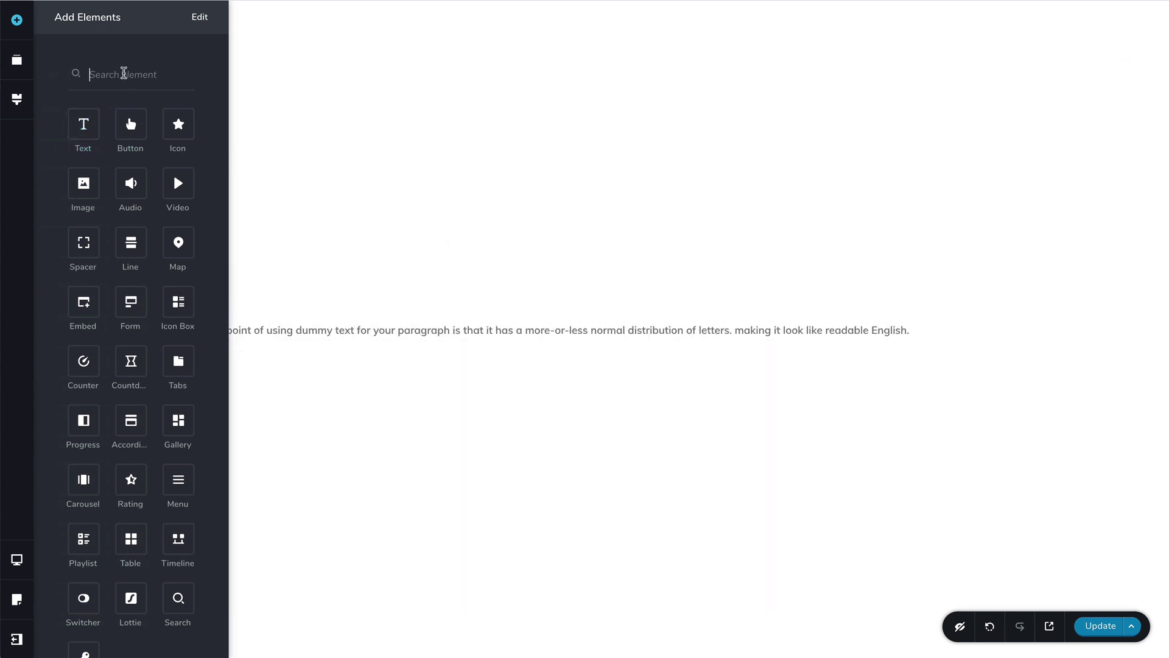
{"action": "type", "text": "lo"}
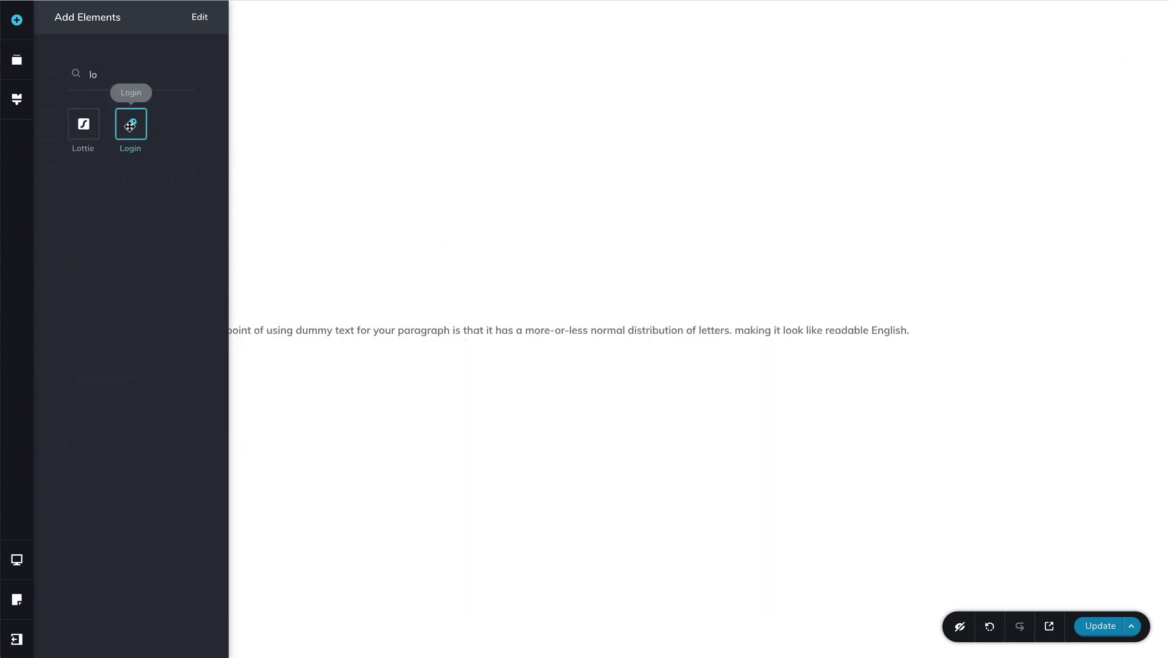
{"action": "left_click_drag", "start_coordinate": [130, 123], "coordinate": [499, 339]}
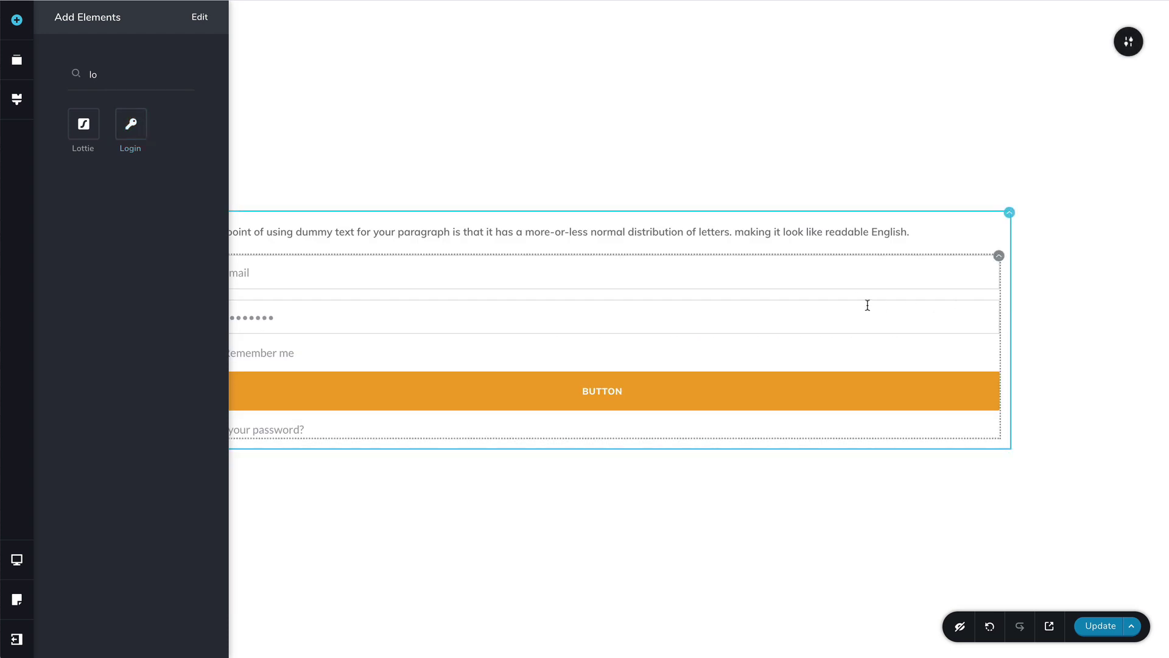
{"action": "left_click", "coordinate": [1086, 242]}
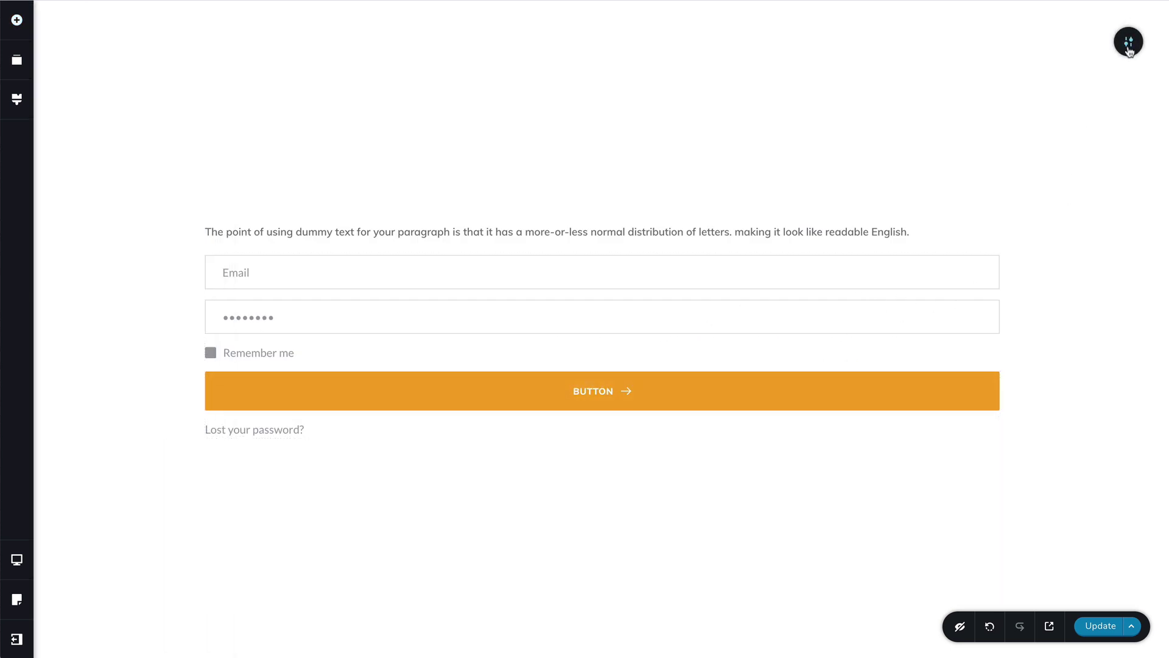
Narrow the section's content width to about 41%.
{"action": "mouse_move", "coordinate": [1128, 49]}
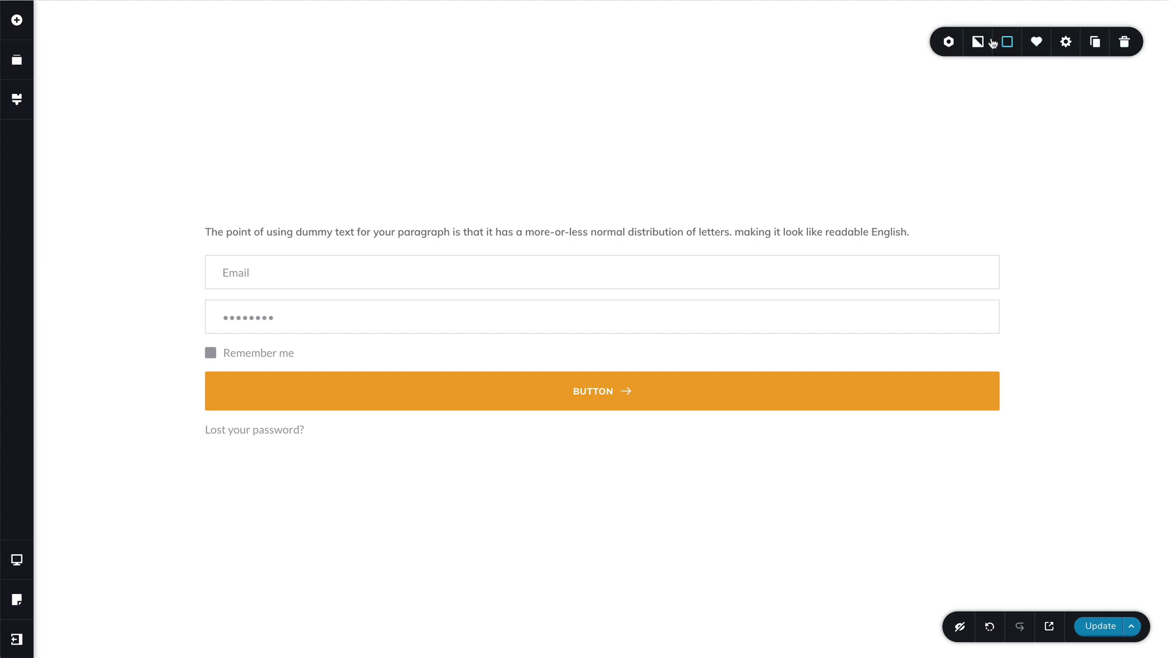
{"action": "mouse_move", "coordinate": [1066, 44]}
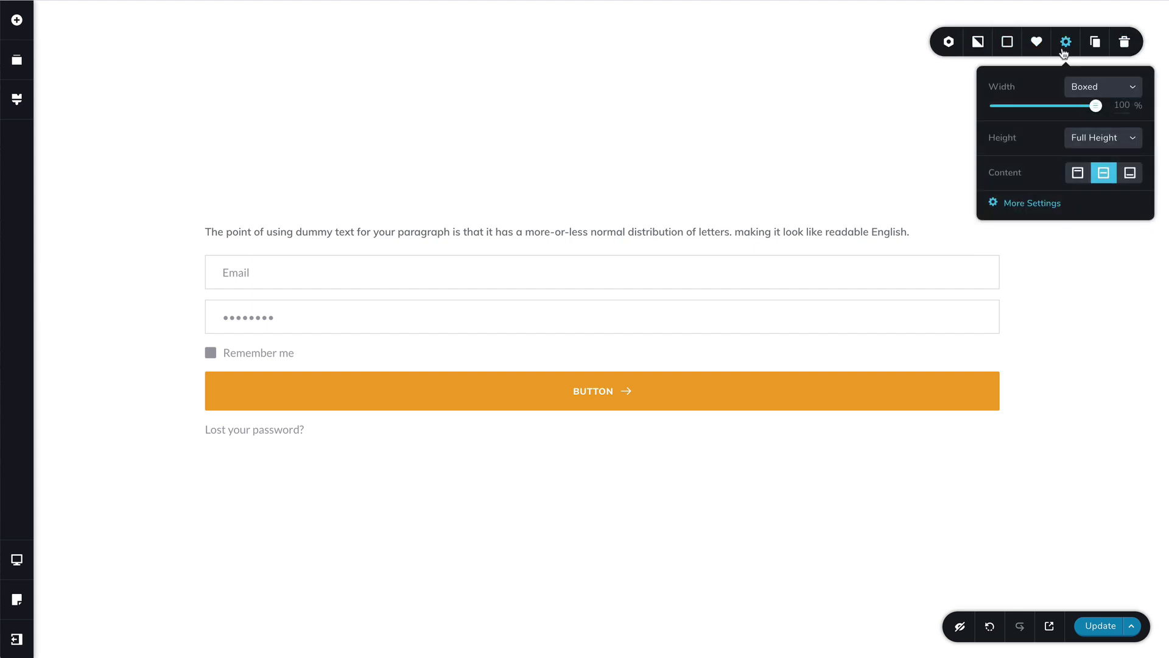
{"action": "left_click_drag", "start_coordinate": [1071, 108], "coordinate": [1006, 107]}
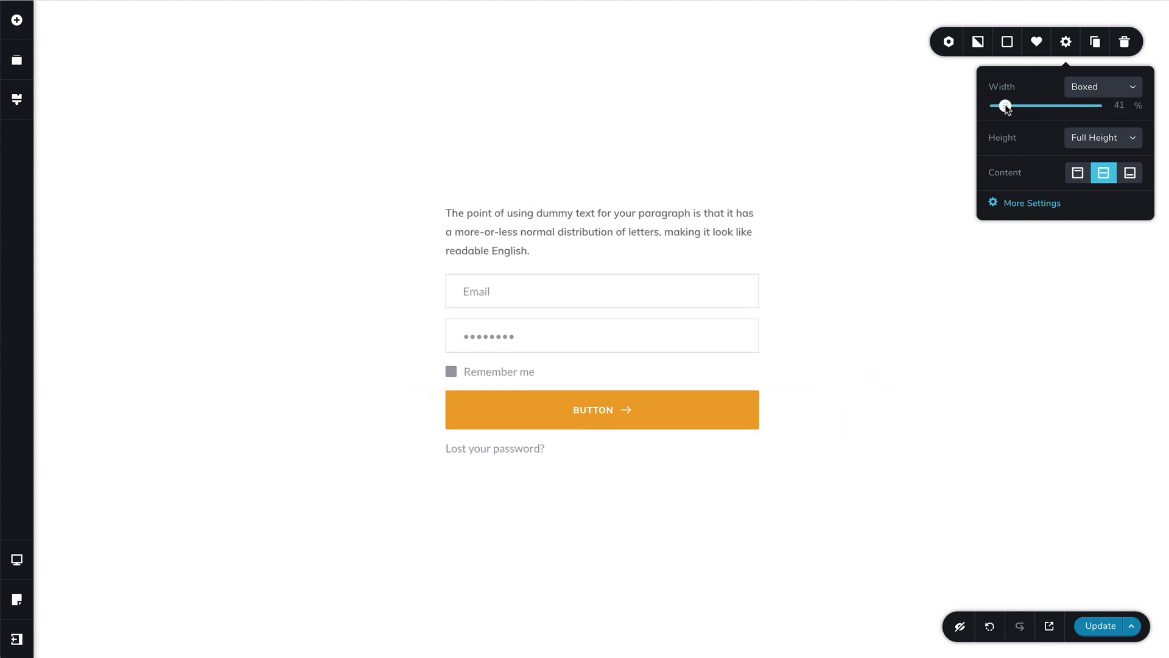
Set the grinder-sparks photo from the Media Library as the section's background image.
{"action": "mouse_move", "coordinate": [977, 42]}
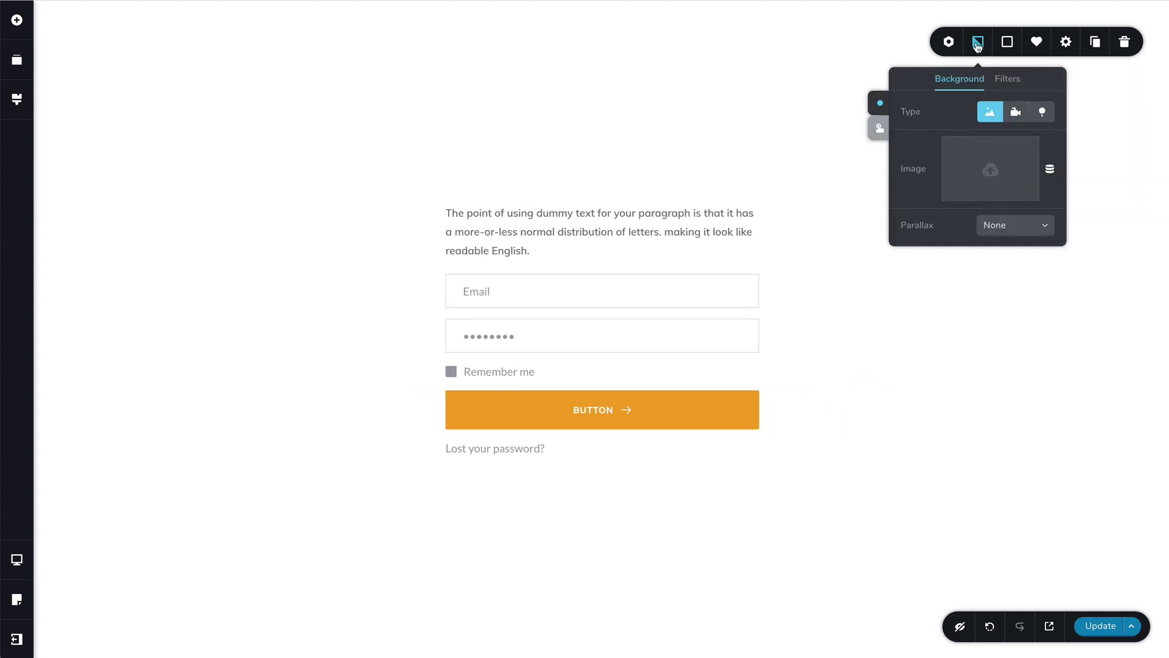
{"action": "left_click", "coordinate": [977, 178]}
{"action": "scroll", "coordinate": [400, 318], "scroll_direction": "down", "scroll_amount": 5}
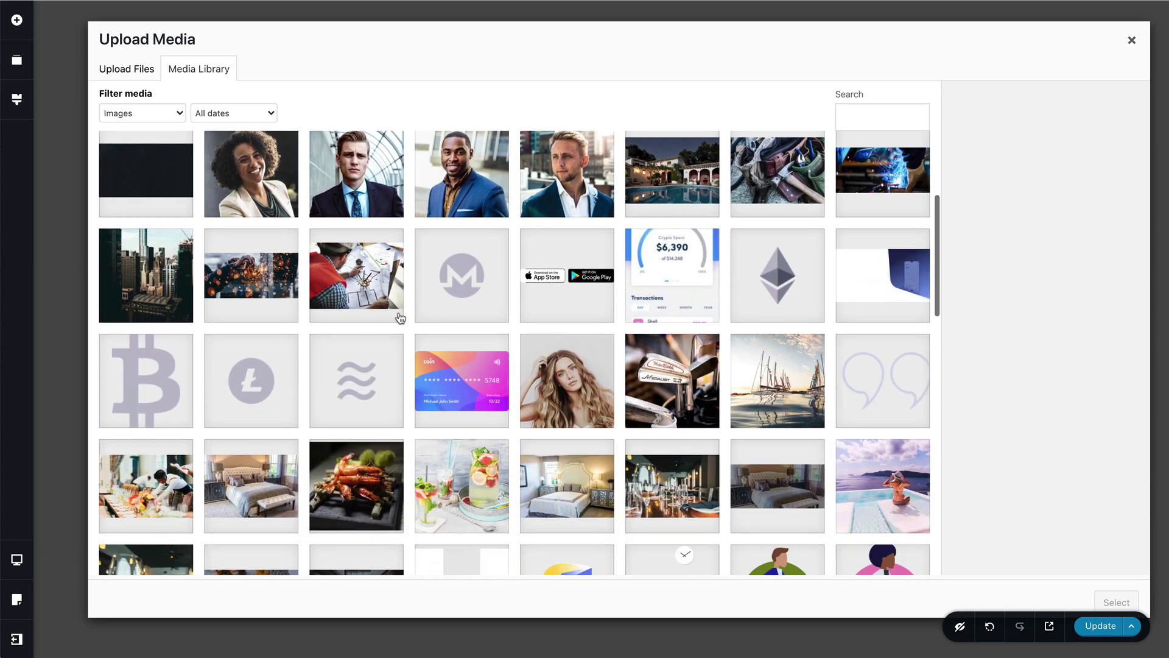
{"action": "left_click", "coordinate": [400, 315]}
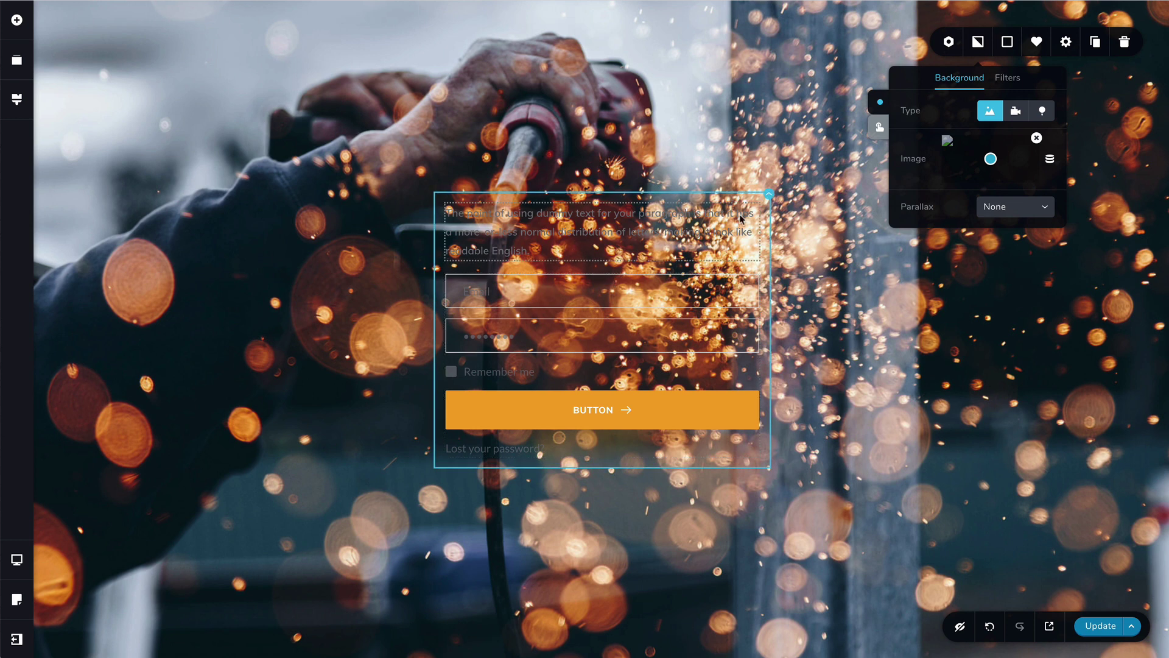
Give the login form's column a near-black #080808 overlay with slightly reduced opacity.
{"action": "left_click", "coordinate": [769, 194]}
{"action": "left_click", "coordinate": [712, 227]}
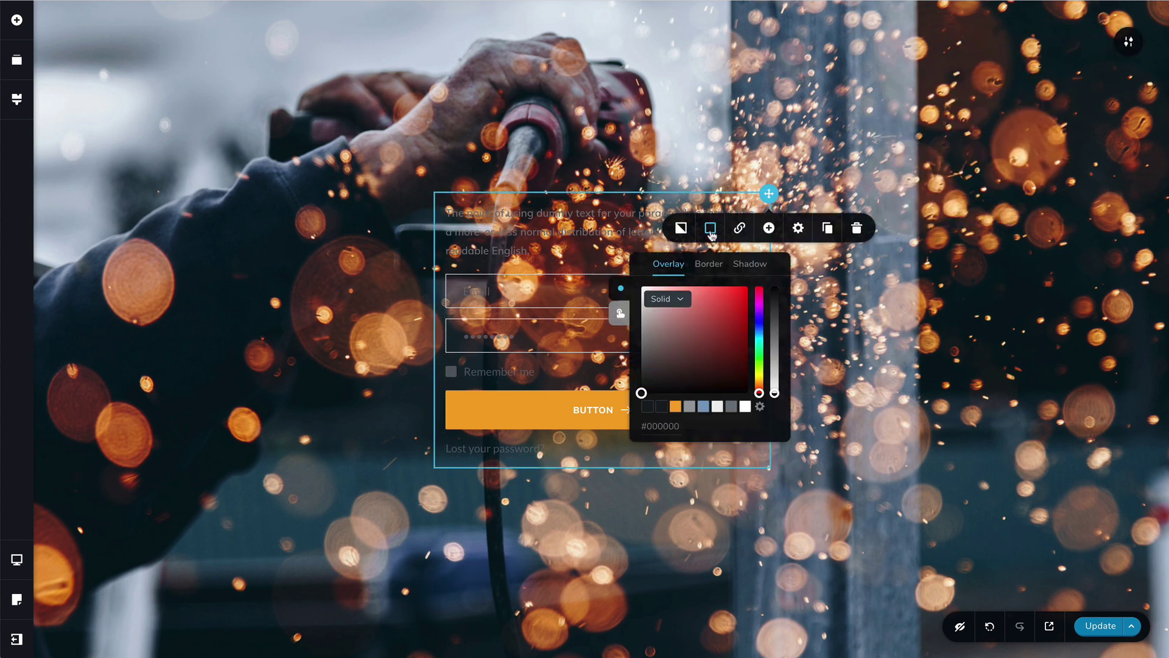
{"action": "left_click", "coordinate": [650, 390]}
{"action": "left_click", "coordinate": [648, 390]}
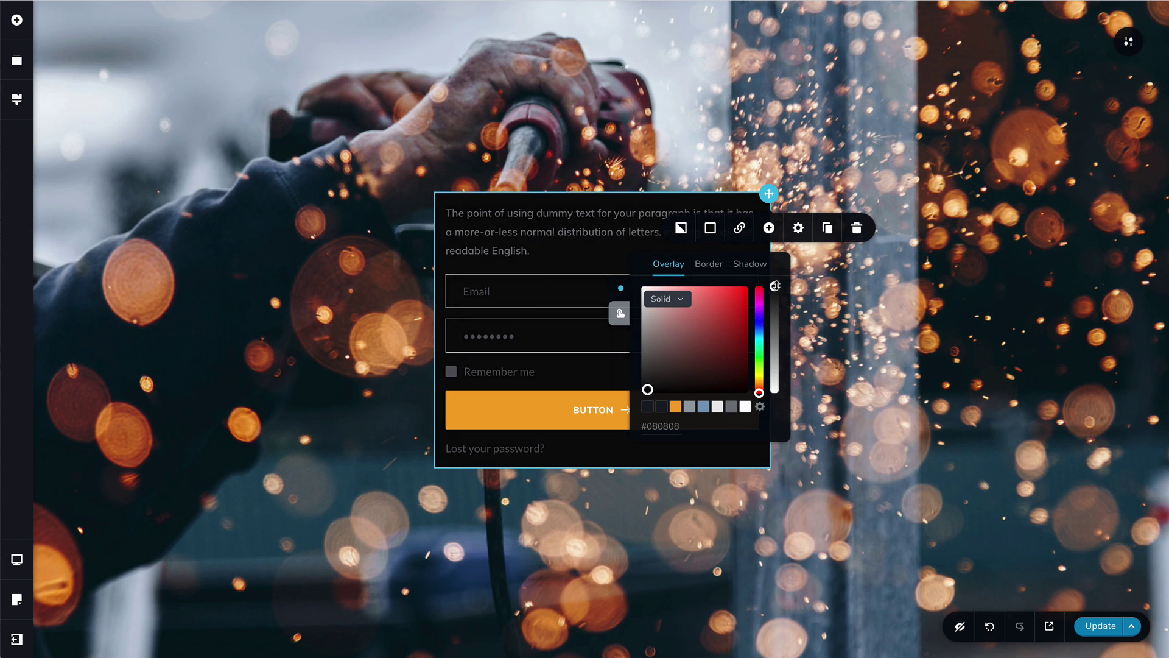
{"action": "left_click_drag", "start_coordinate": [775, 286], "coordinate": [776, 303]}
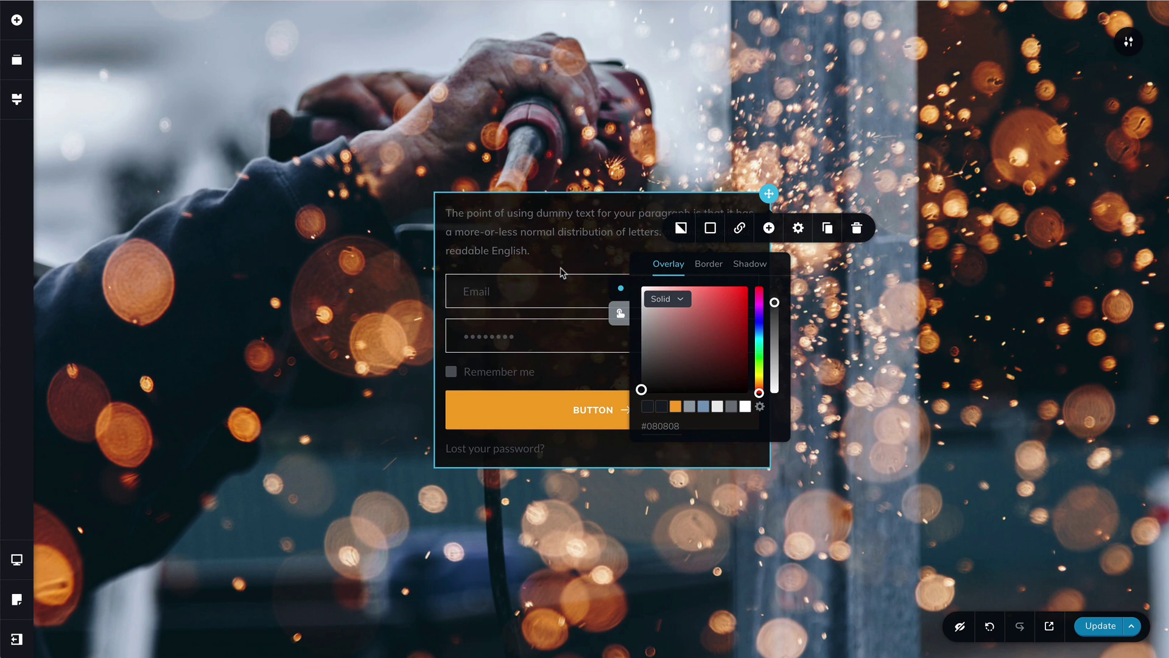
Set the login column's padding to 67 px on all sides.
{"action": "left_click", "coordinate": [798, 228]}
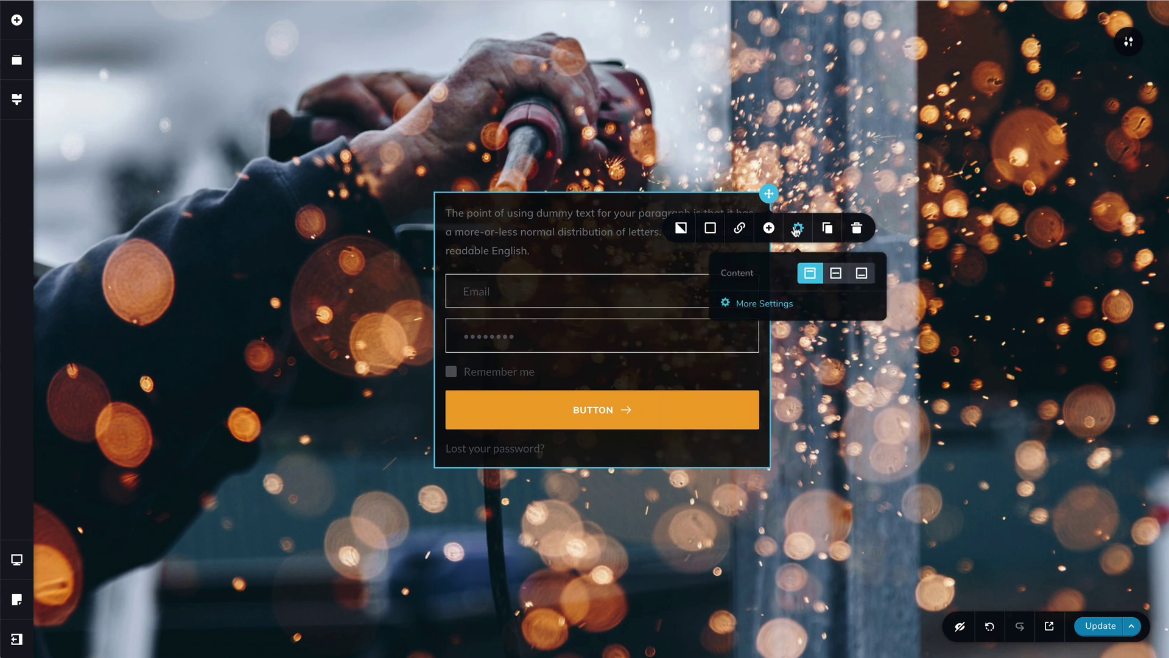
{"action": "left_click", "coordinate": [774, 304]}
{"action": "left_click", "coordinate": [1111, 106]}
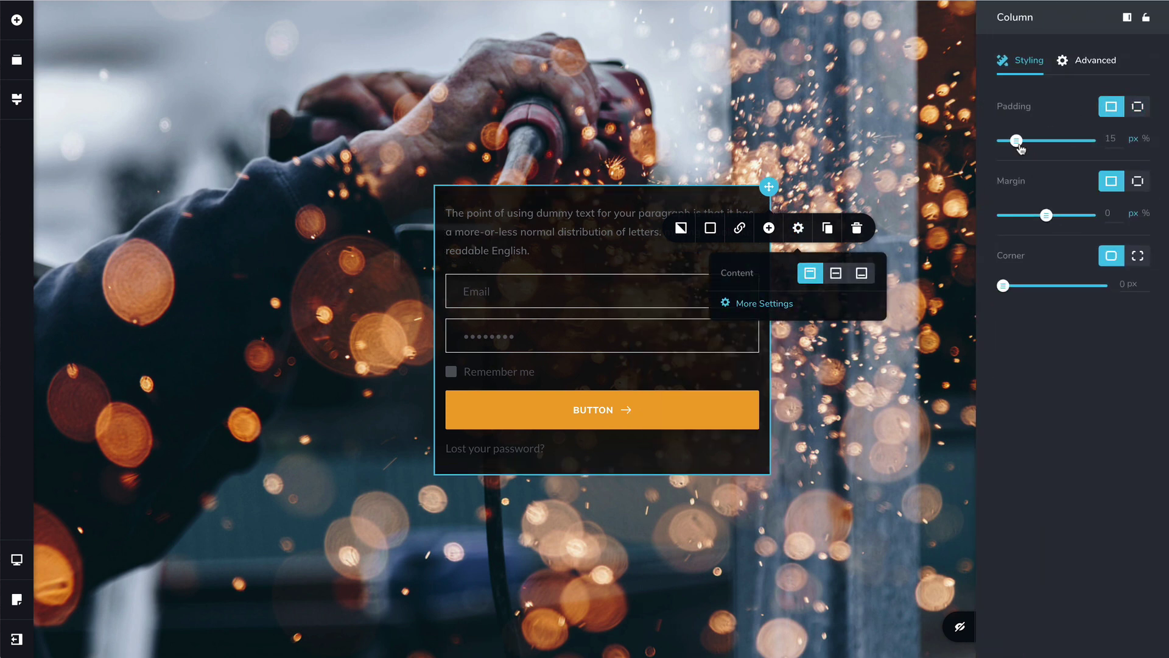
{"action": "left_click_drag", "start_coordinate": [1016, 141], "coordinate": [1060, 142]}
Round the column's top-left and bottom-right corners to 100 px each.
{"action": "left_click", "coordinate": [1136, 254]}
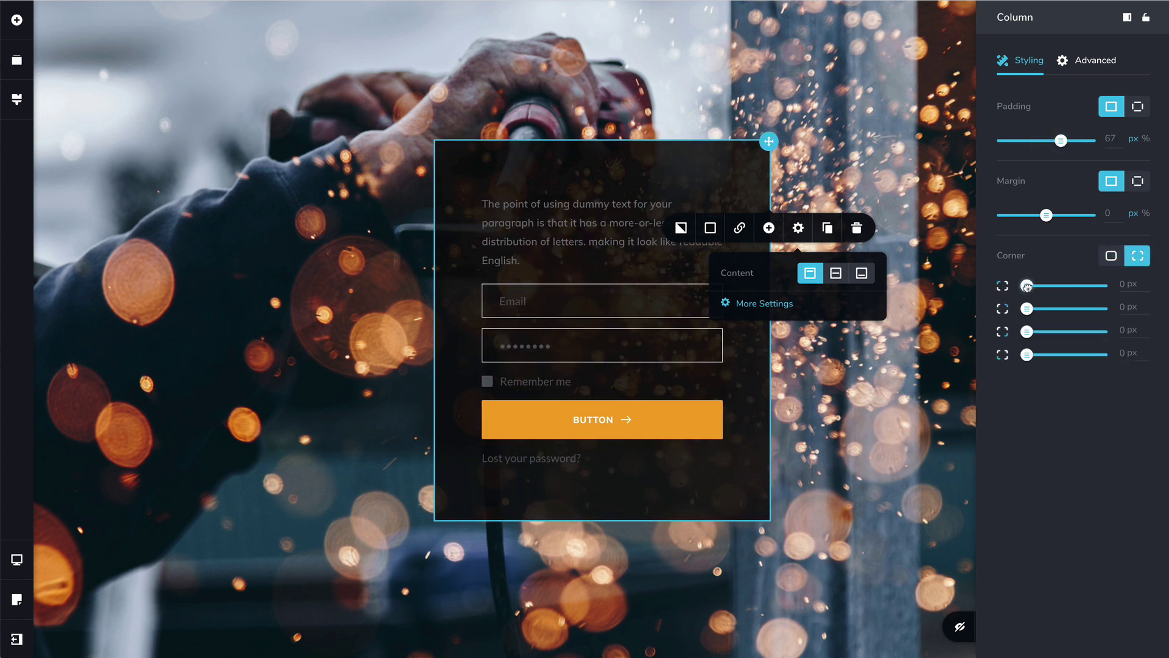
{"action": "left_click_drag", "start_coordinate": [1028, 285], "coordinate": [1101, 285]}
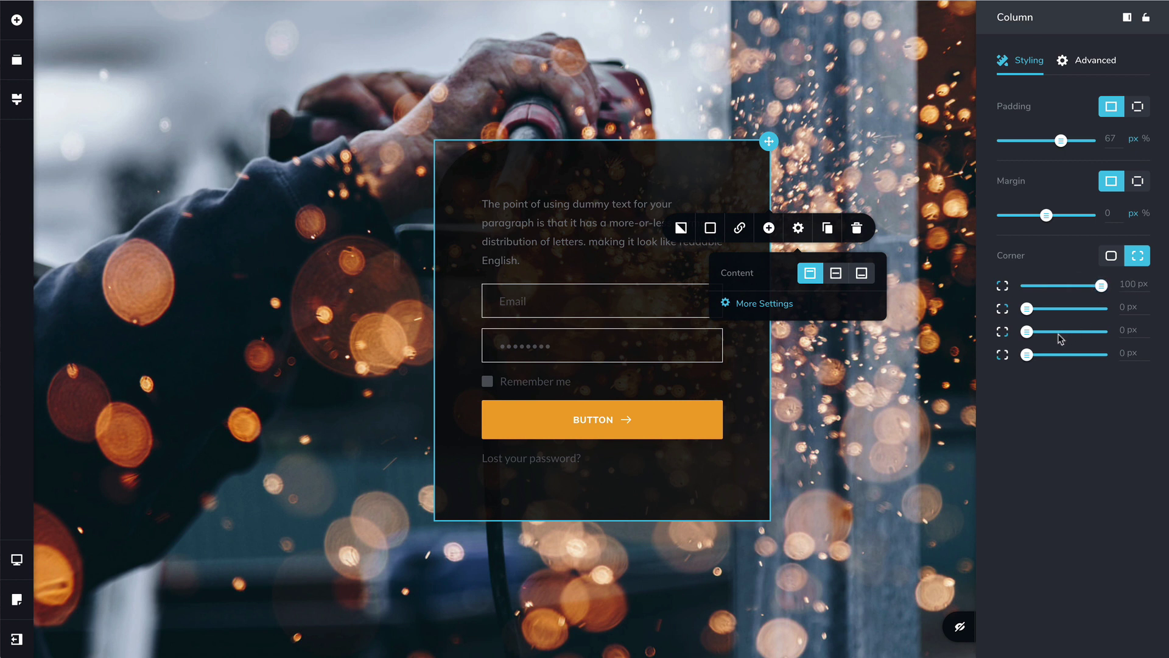
{"action": "left_click_drag", "start_coordinate": [1027, 331], "coordinate": [1148, 335]}
Replace the dummy paragraph with 'Let's make it happen' and centre it.
{"action": "left_click", "coordinate": [522, 258]}
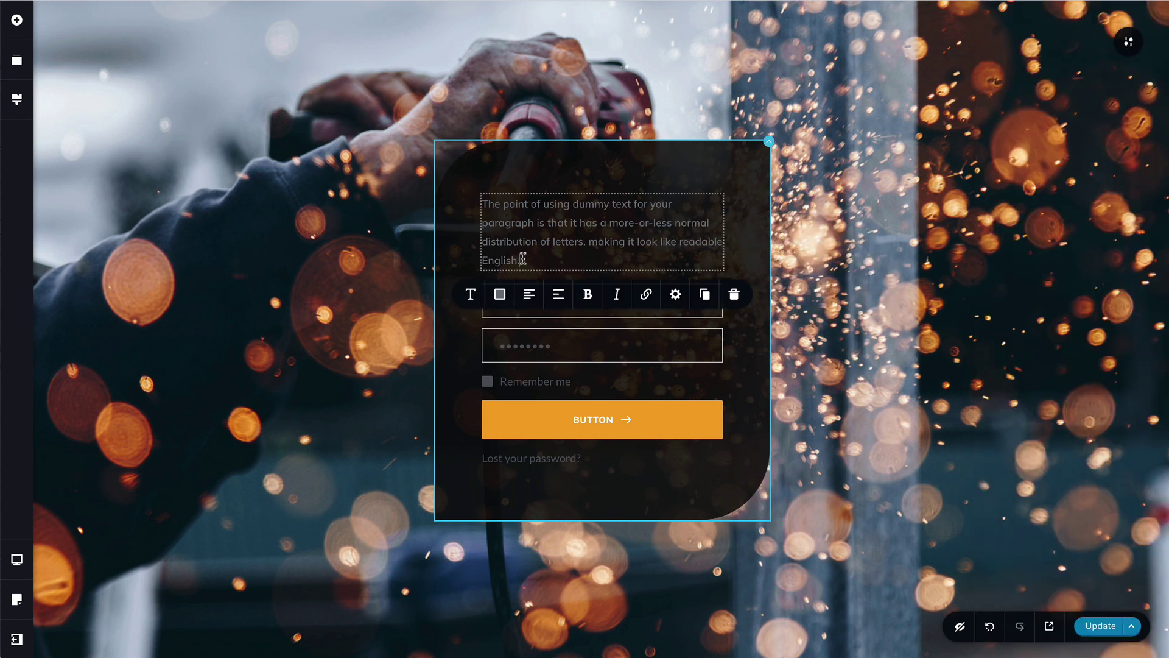
{"action": "triple_click", "coordinate": [522, 258]}
{"action": "type", "text": "Let's make it happen"}
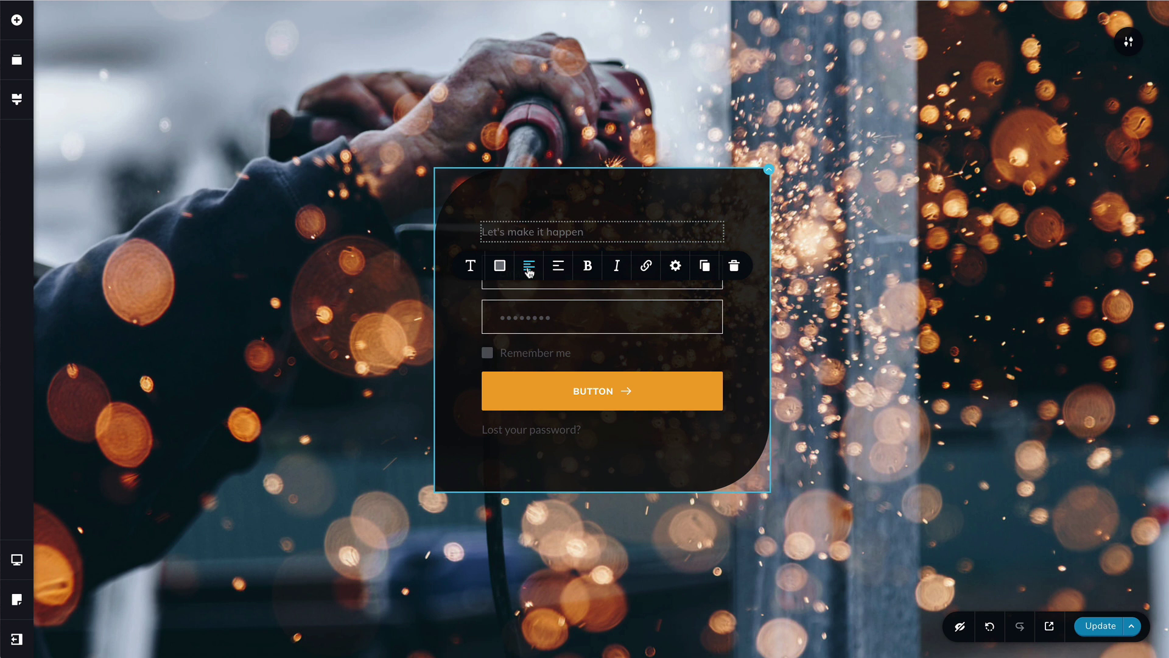
{"action": "left_click", "coordinate": [529, 265]}
Style the heading in bold Muli at size 30 with white #FFFFFF text.
{"action": "left_click", "coordinate": [471, 268]}
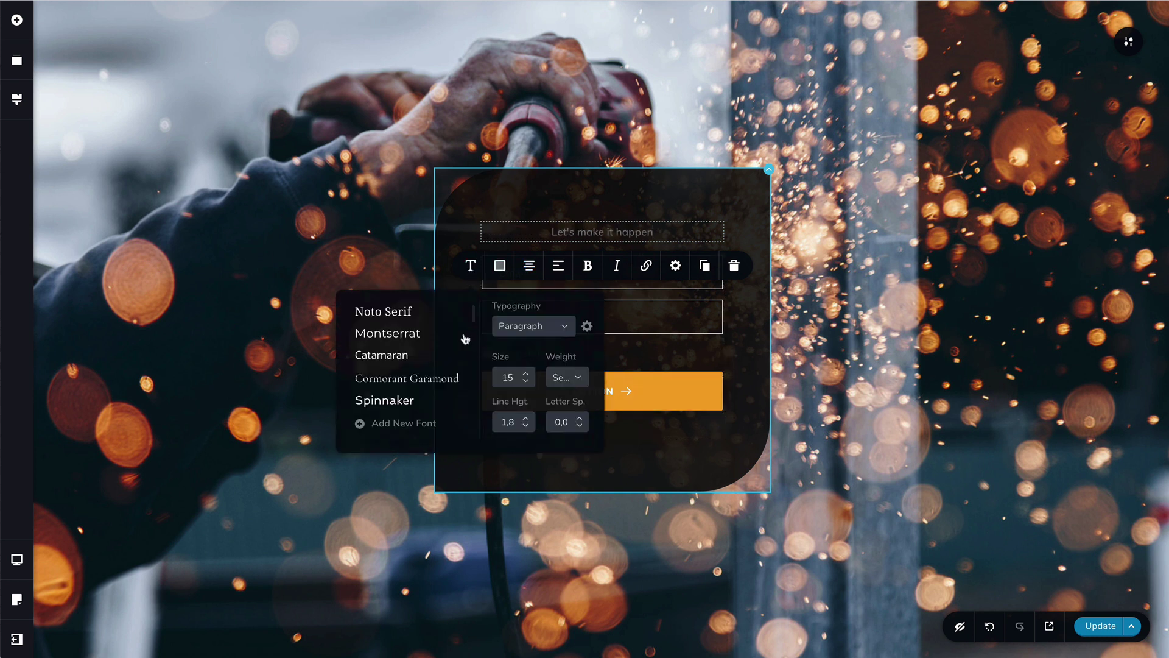
{"action": "scroll", "coordinate": [414, 377], "scroll_direction": "down", "scroll_amount": 1}
{"action": "scroll", "coordinate": [414, 377], "scroll_direction": "down", "scroll_amount": 2}
{"action": "left_click", "coordinate": [369, 390]}
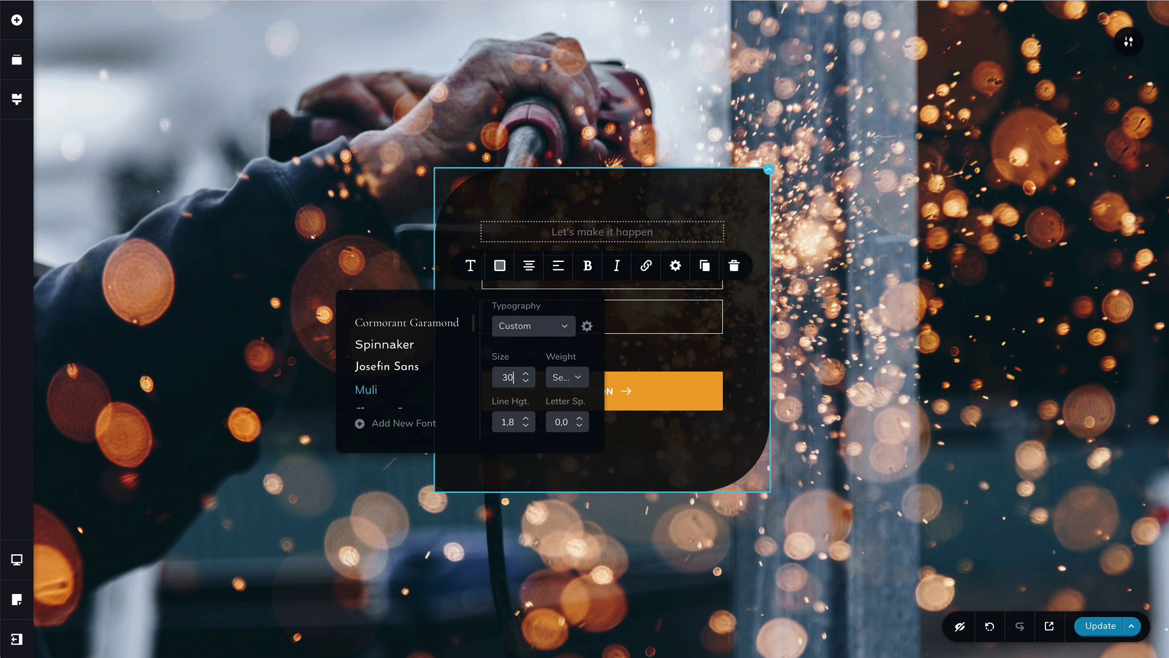
{"action": "left_click", "coordinate": [556, 381]}
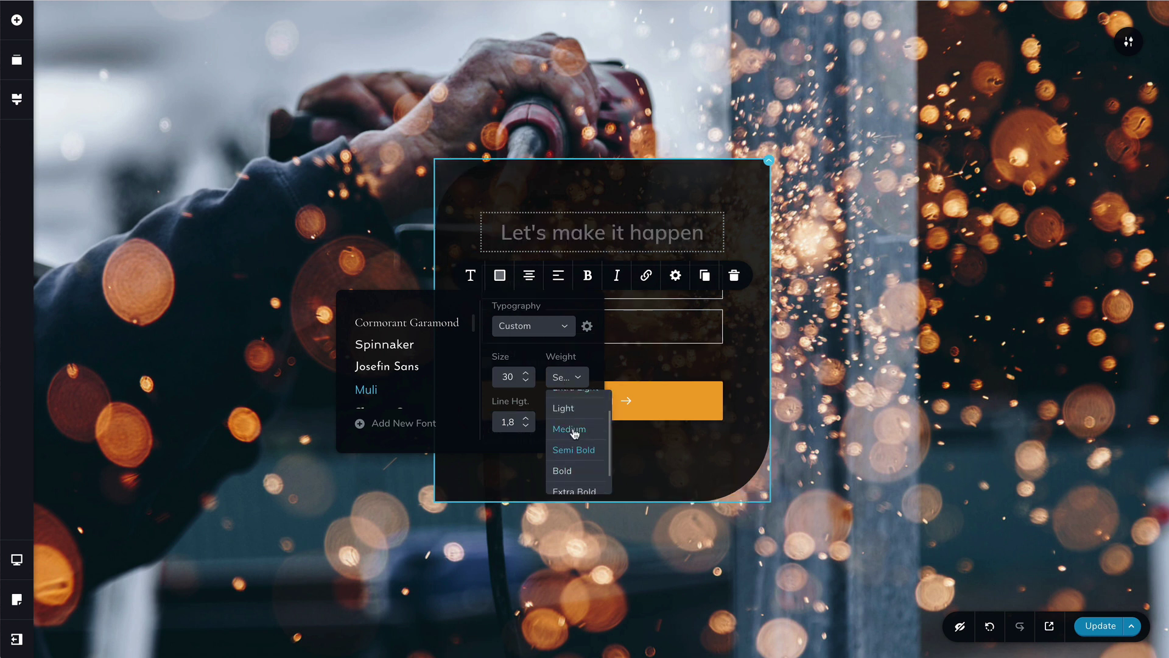
{"action": "left_click", "coordinate": [566, 471]}
{"action": "left_click", "coordinate": [500, 275]}
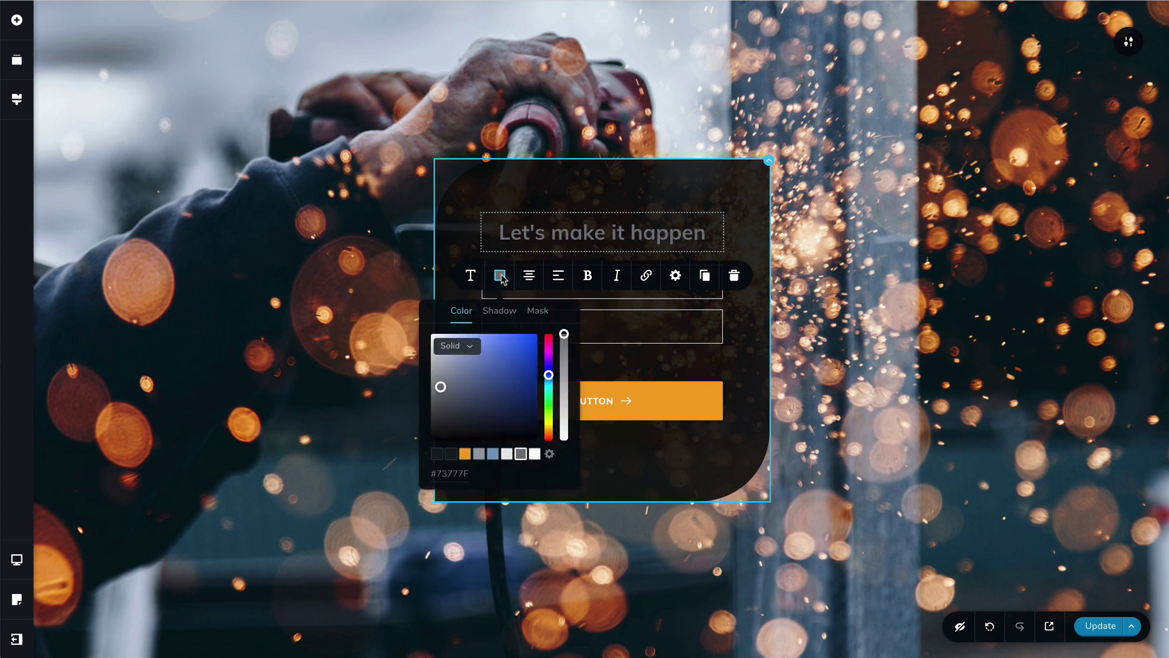
{"action": "left_click", "coordinate": [535, 454]}
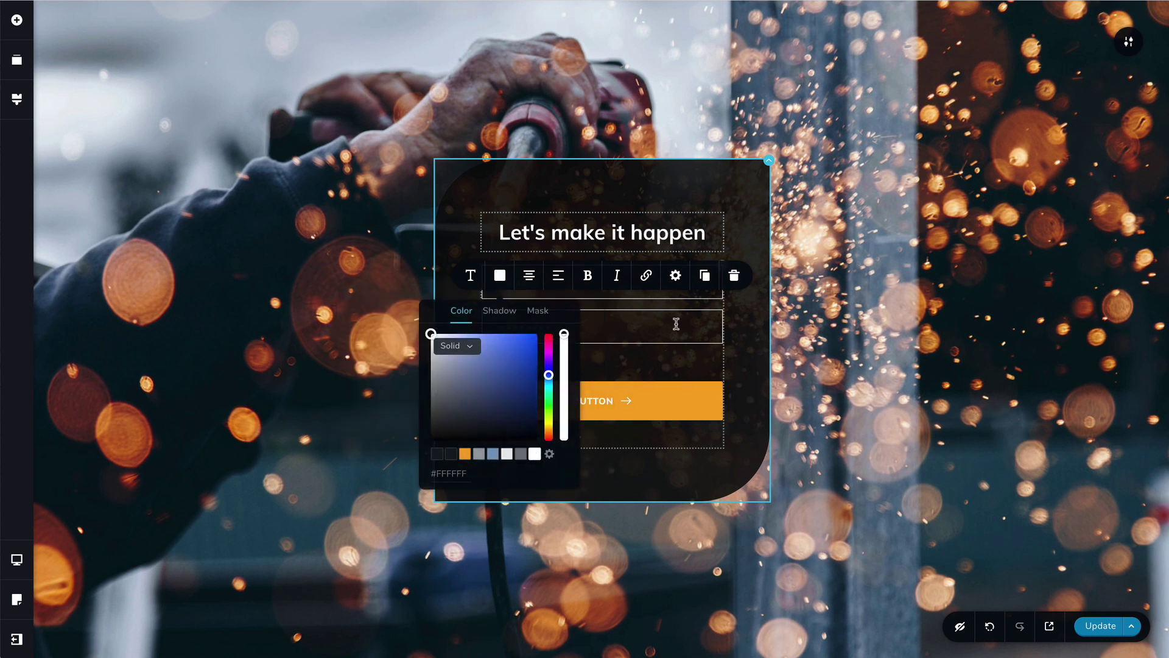
Fade the login form's input field borders to about 23% opacity.
{"action": "left_click", "coordinate": [747, 350]}
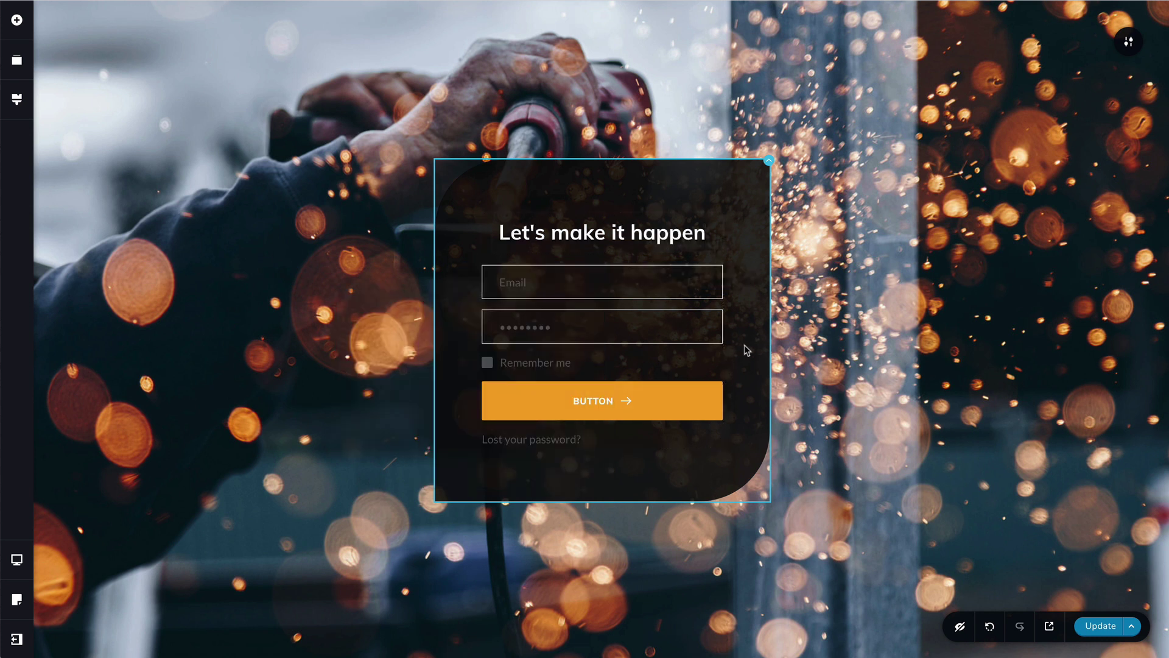
{"action": "left_click", "coordinate": [642, 285]}
{"action": "left_click", "coordinate": [617, 240]}
{"action": "left_click", "coordinate": [619, 34]}
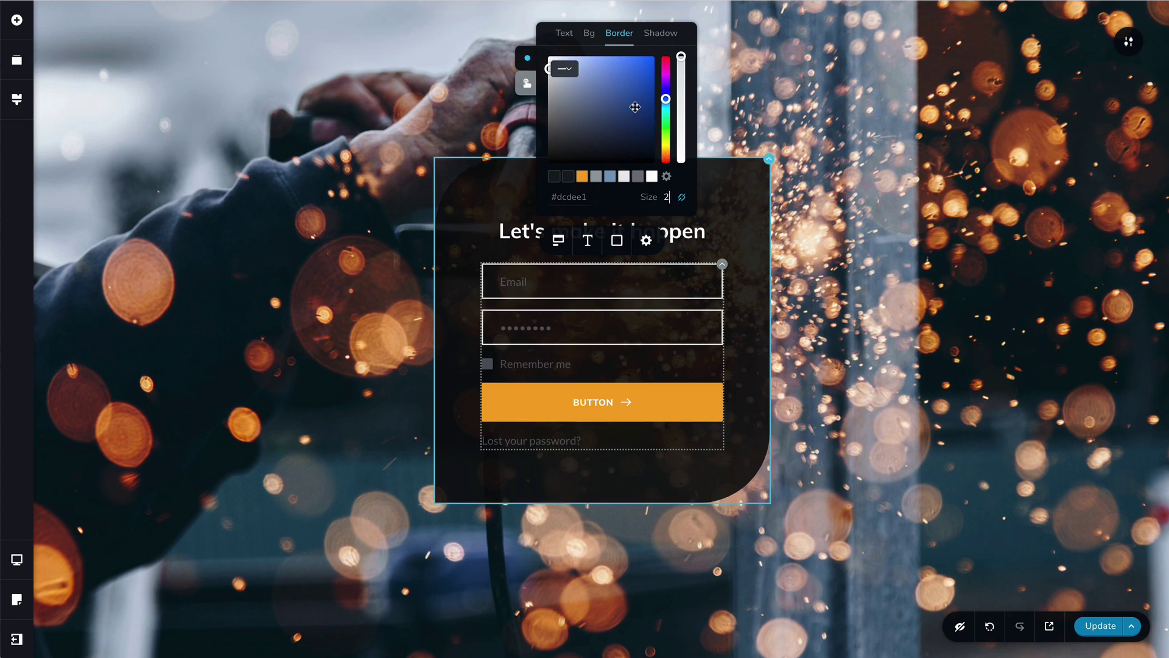
{"action": "left_click_drag", "start_coordinate": [682, 56], "coordinate": [682, 139]}
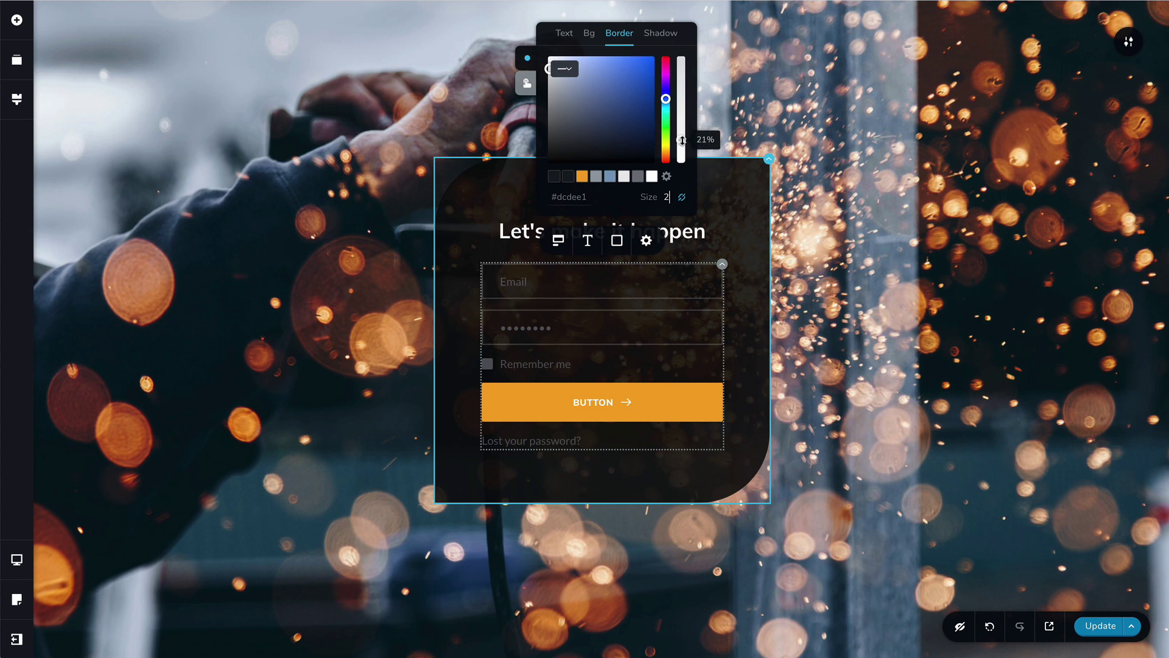
{"action": "left_click", "coordinate": [739, 307]}
Turn off the Remember me option in the form's advanced settings.
{"action": "left_click", "coordinate": [722, 265]}
{"action": "left_click", "coordinate": [678, 229]}
{"action": "left_click", "coordinate": [693, 155]}
{"action": "left_click", "coordinate": [735, 151]}
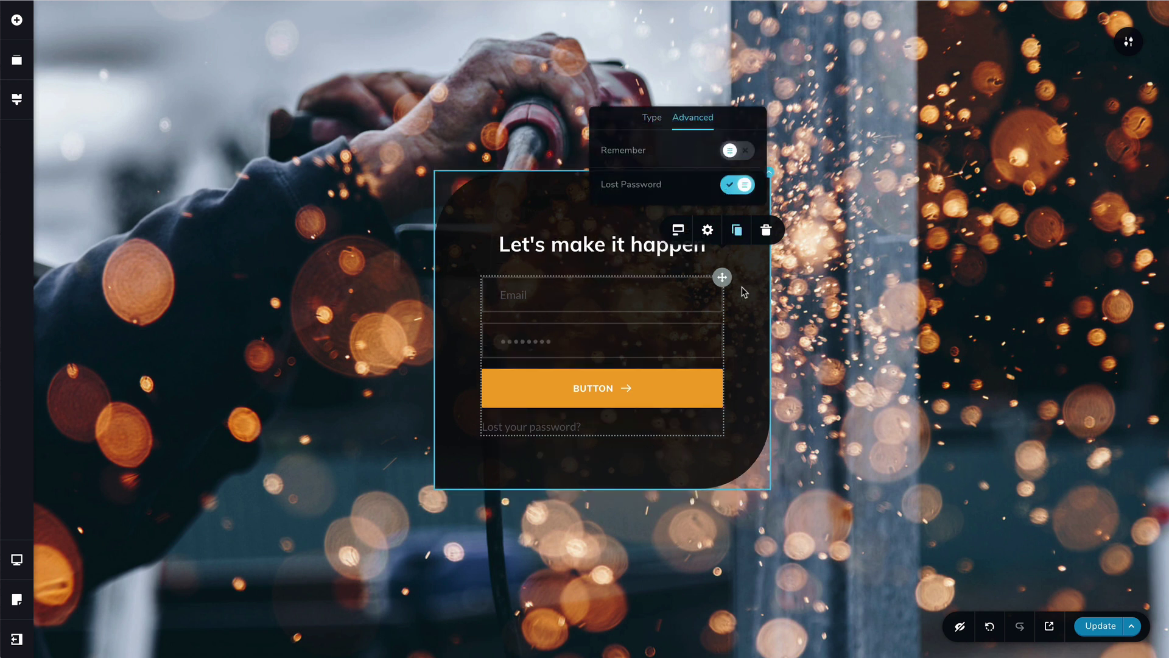
{"action": "left_click", "coordinate": [753, 329]}
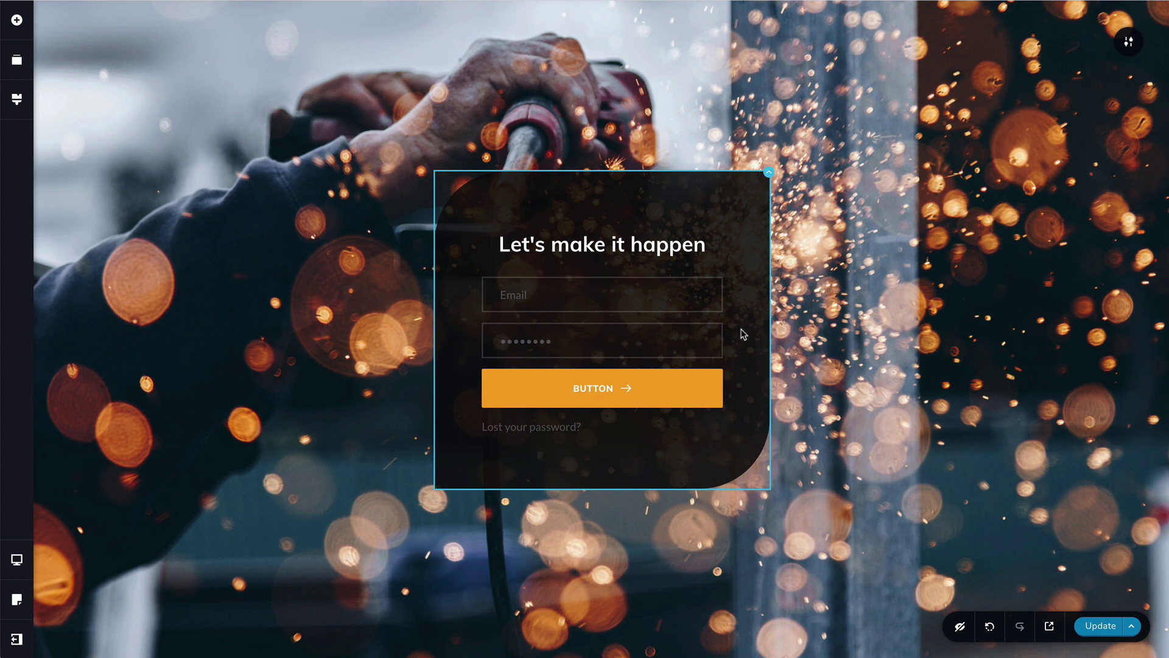
Change the button label from BUTTON to LOGIN and colour it dark #141B21.
{"action": "double_click", "coordinate": [598, 385]}
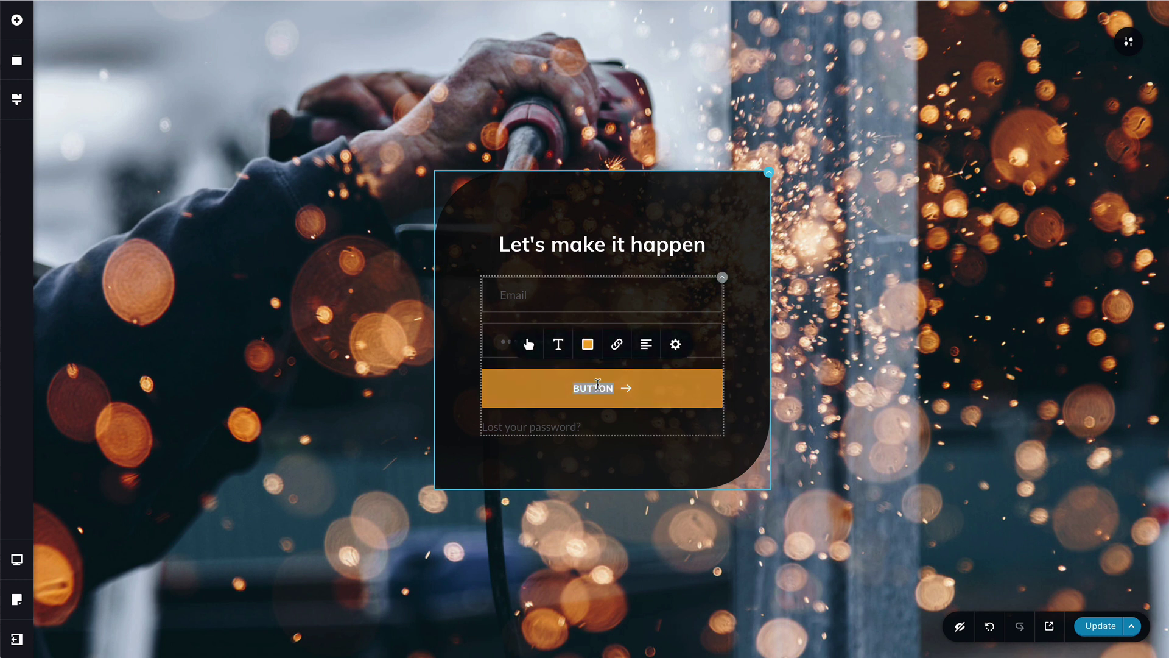
{"action": "type", "text": "LOGIN"}
{"action": "left_click", "coordinate": [588, 345]}
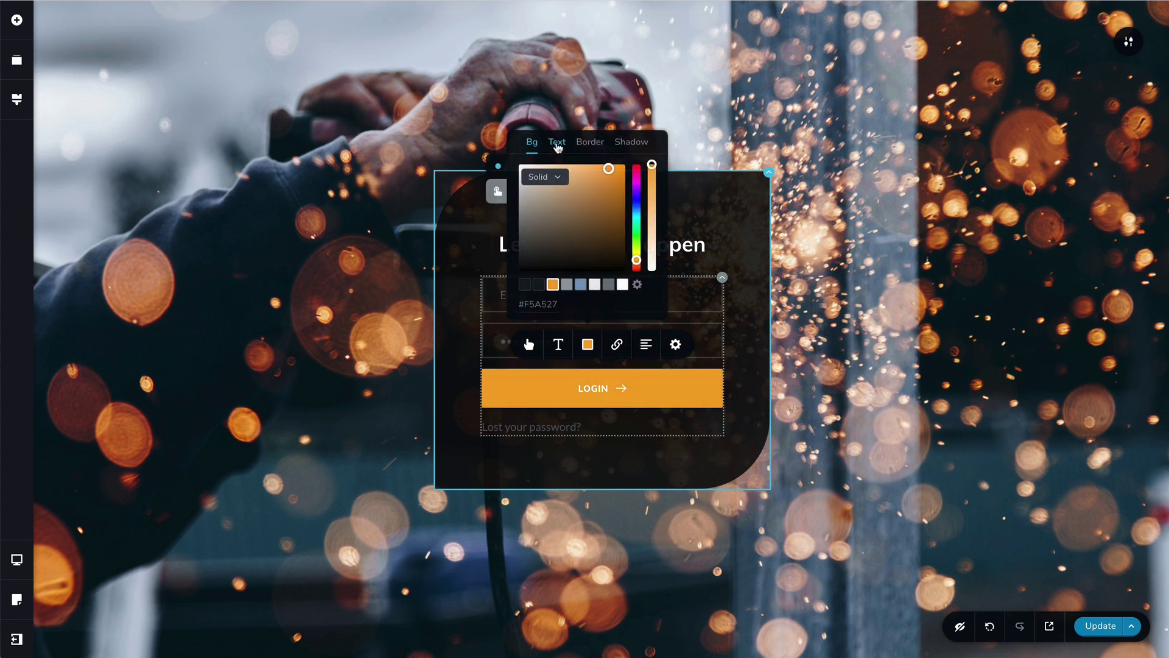
{"action": "left_click", "coordinate": [558, 145]}
{"action": "left_click", "coordinate": [525, 284]}
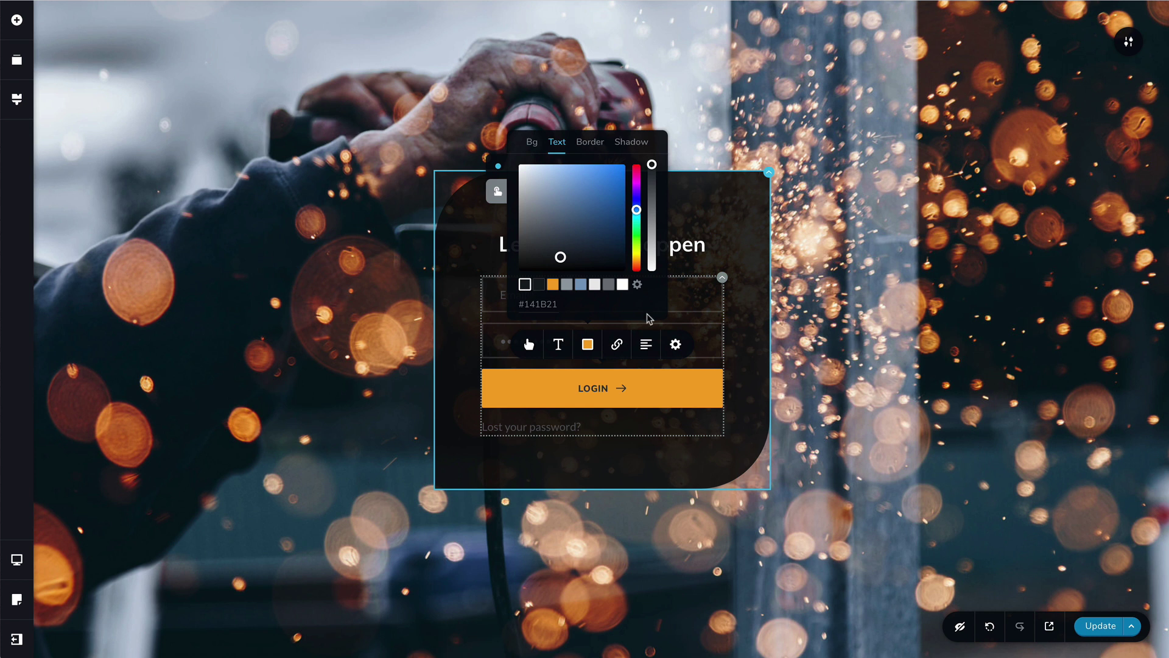
{"action": "left_click", "coordinate": [749, 379]}
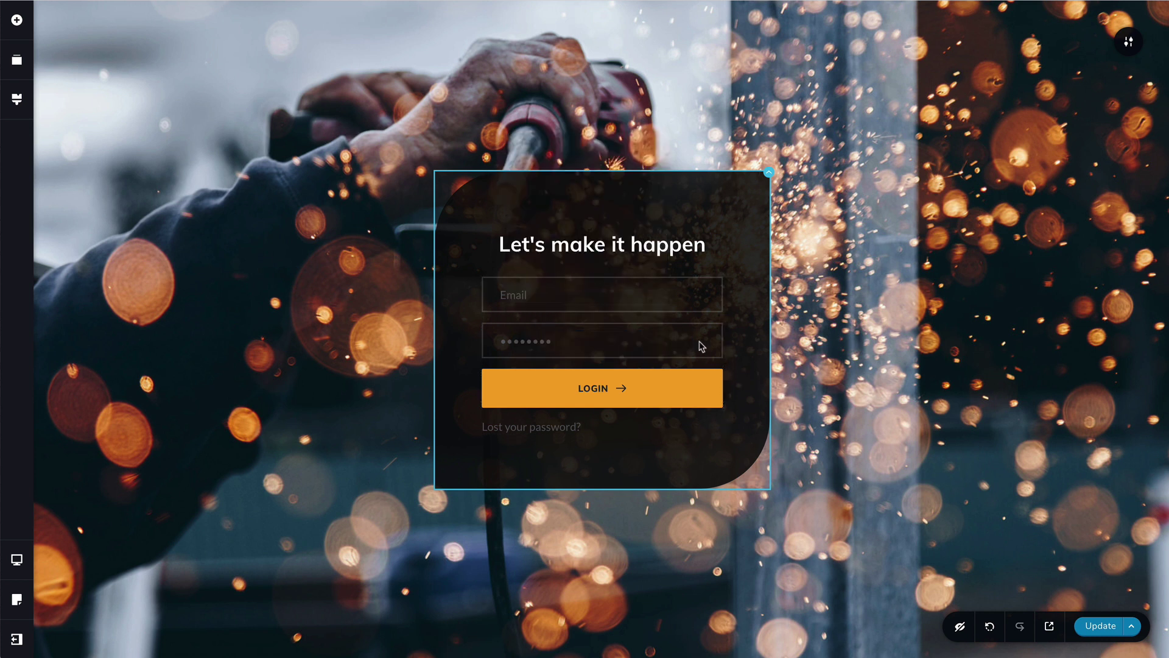
Insert the treva logo image above the heading and shrink it to about 46% width.
{"action": "left_click", "coordinate": [17, 20]}
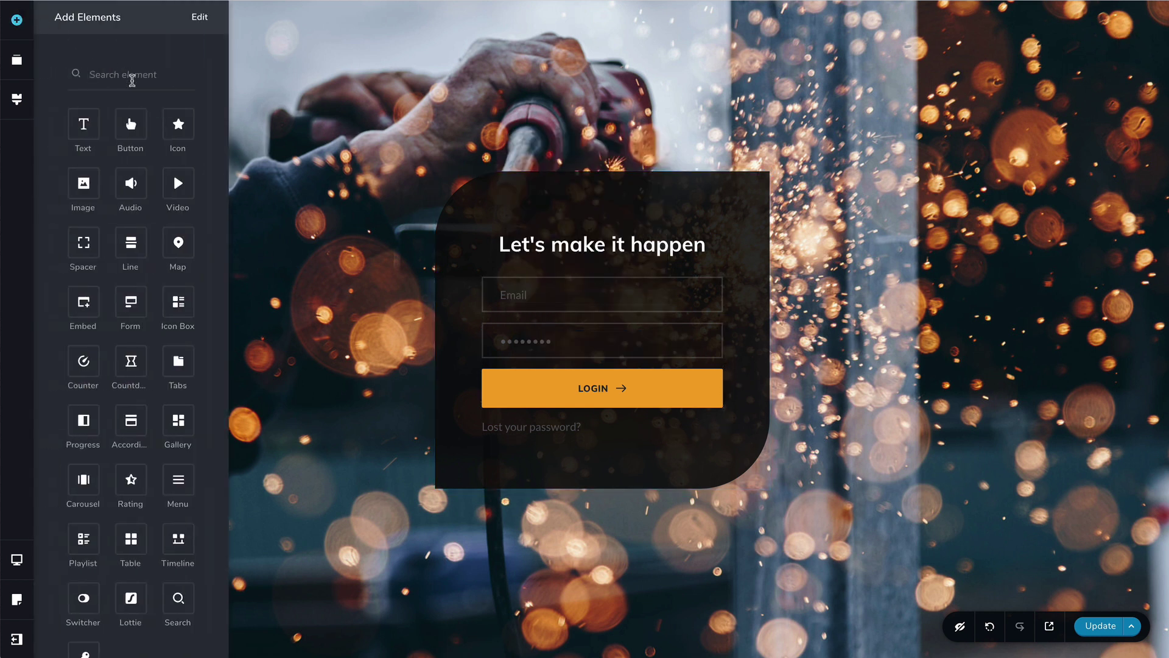
{"action": "left_click_drag", "start_coordinate": [84, 183], "coordinate": [615, 232]}
{"action": "left_click", "coordinate": [514, 333]}
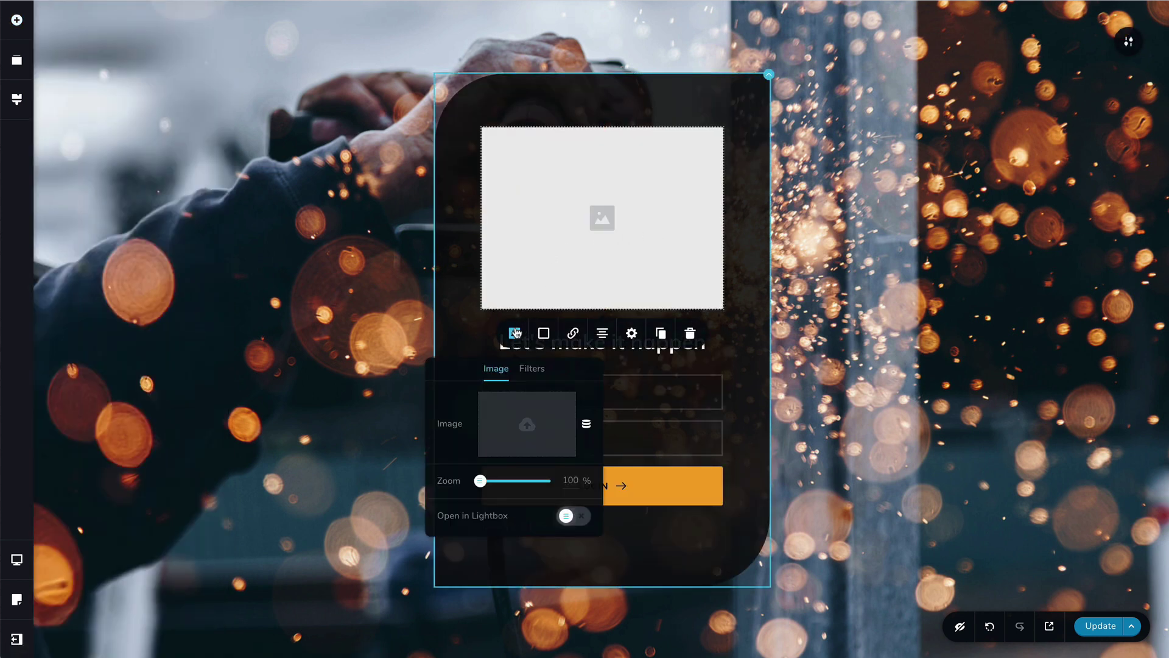
{"action": "left_click", "coordinate": [525, 424]}
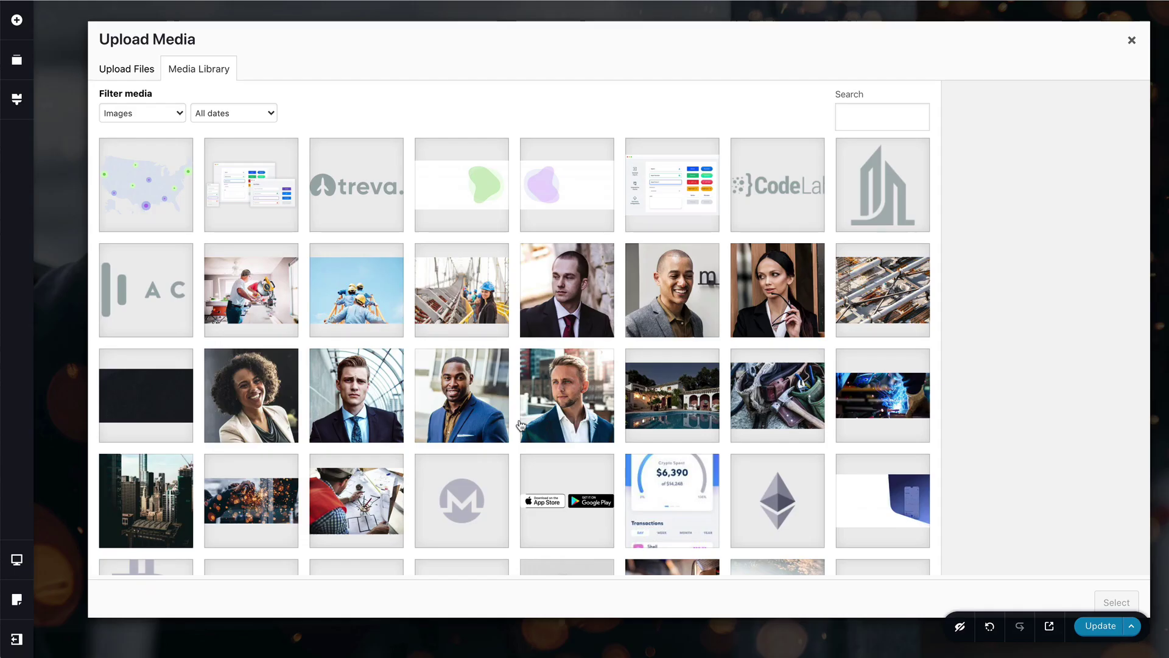
{"action": "left_click", "coordinate": [363, 173]}
{"action": "left_click", "coordinate": [1115, 603]}
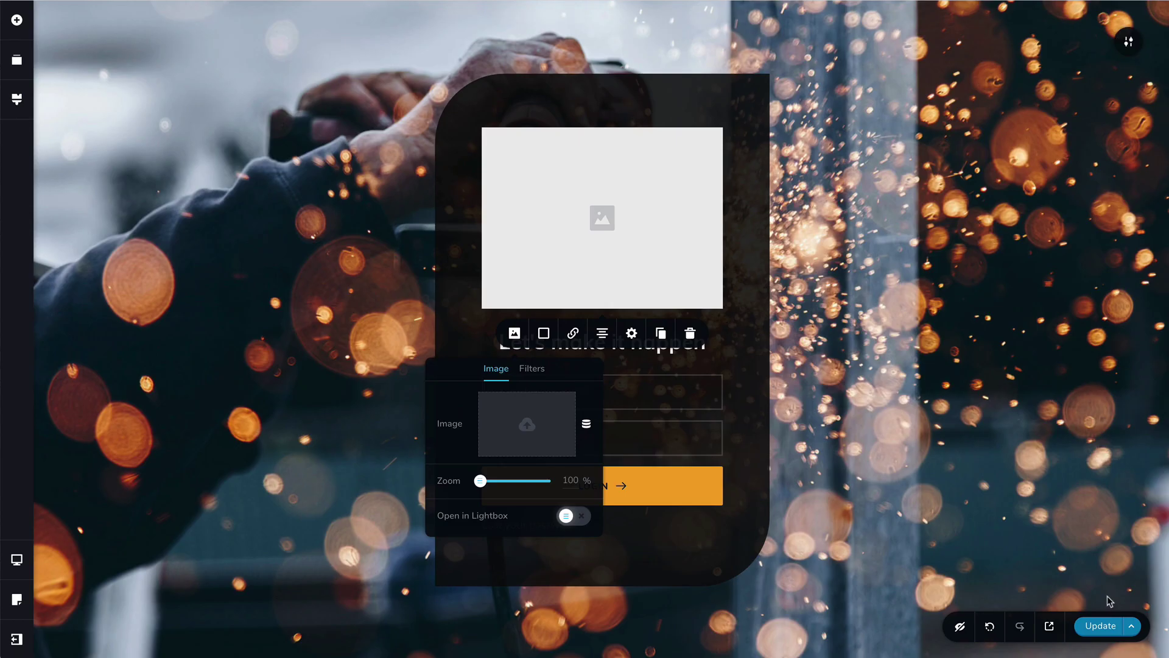
{"action": "left_click", "coordinate": [631, 334]}
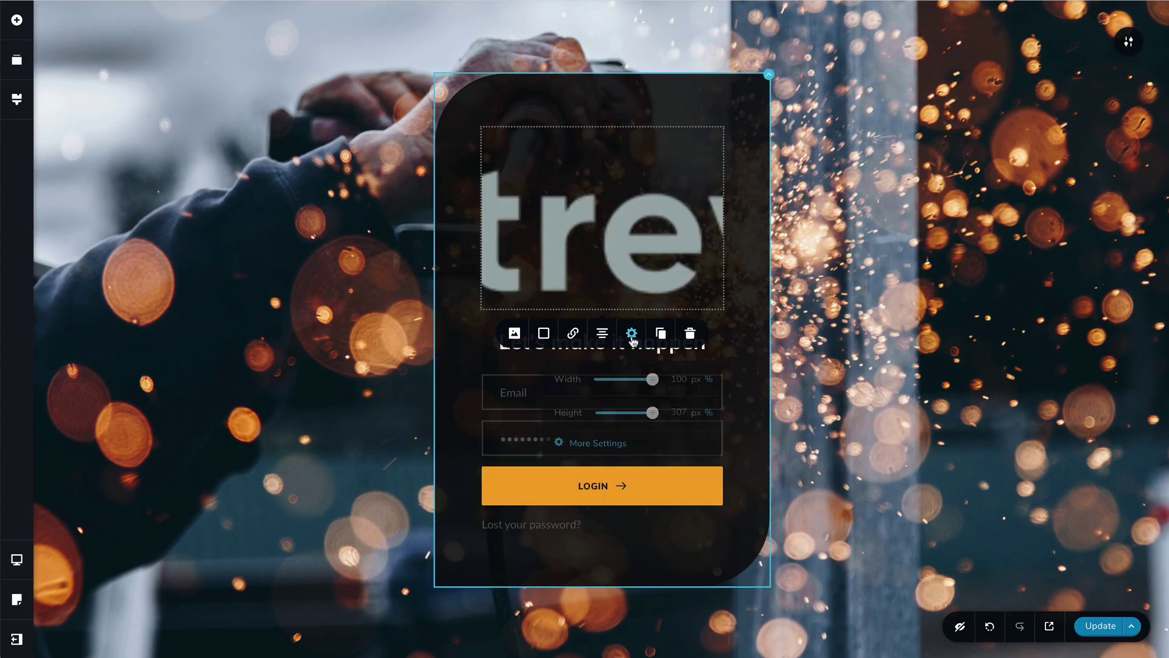
{"action": "double_click", "coordinate": [678, 409]}
{"action": "type", "text": "100"}
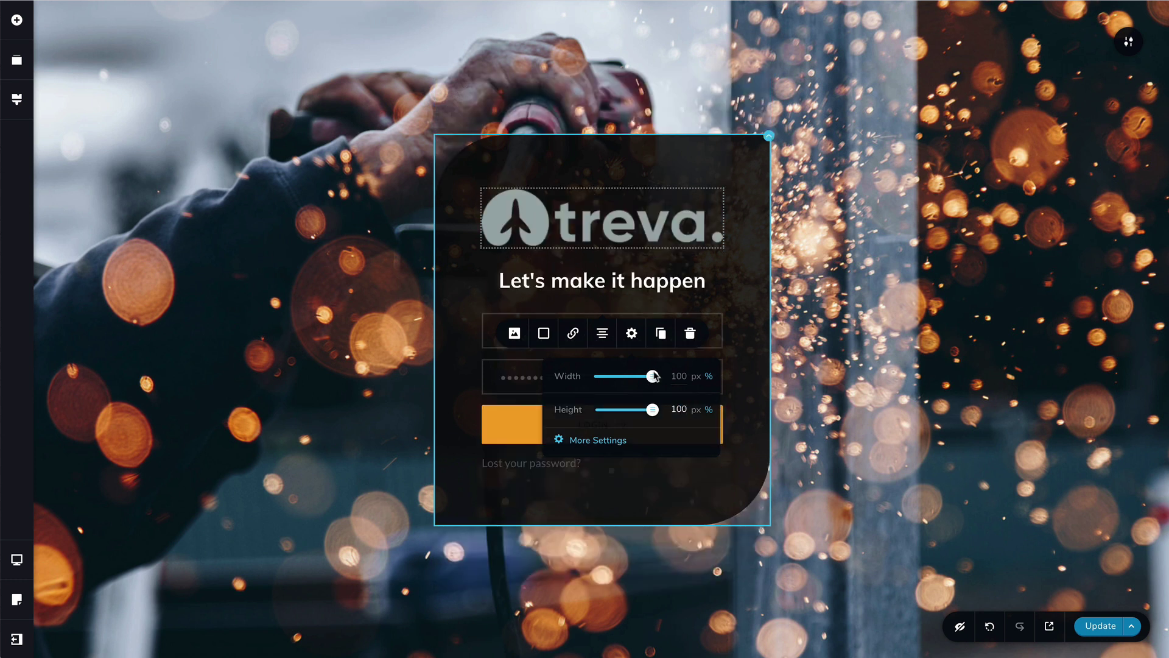
{"action": "left_click_drag", "start_coordinate": [653, 376], "coordinate": [622, 377]}
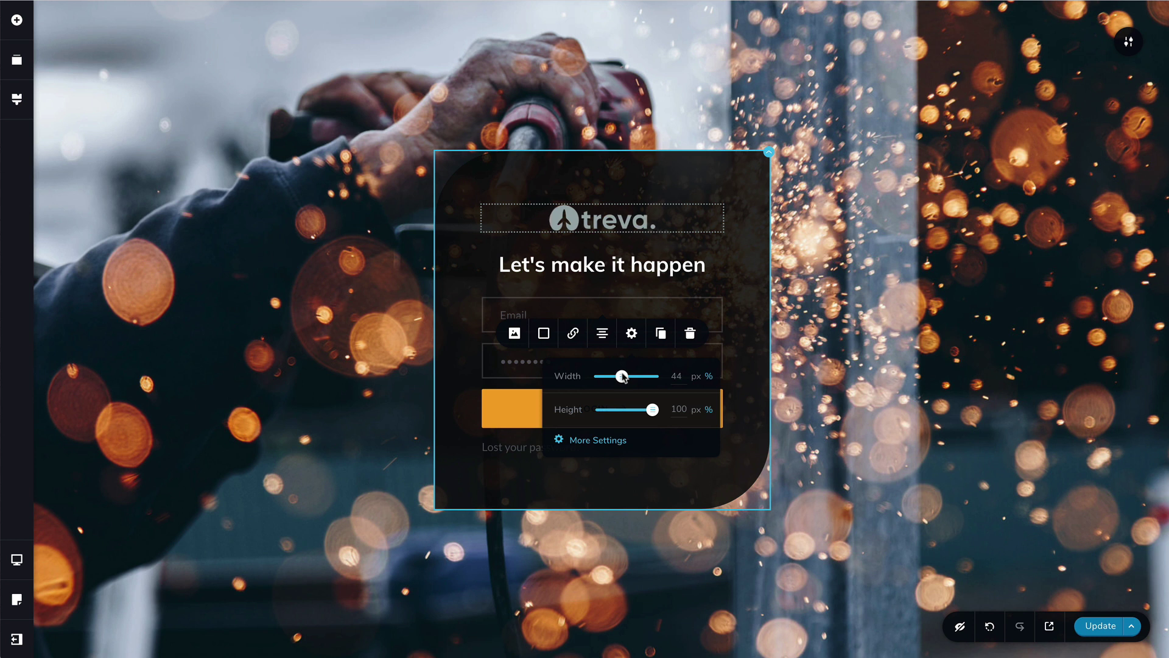
{"action": "left_click", "coordinate": [474, 301]}
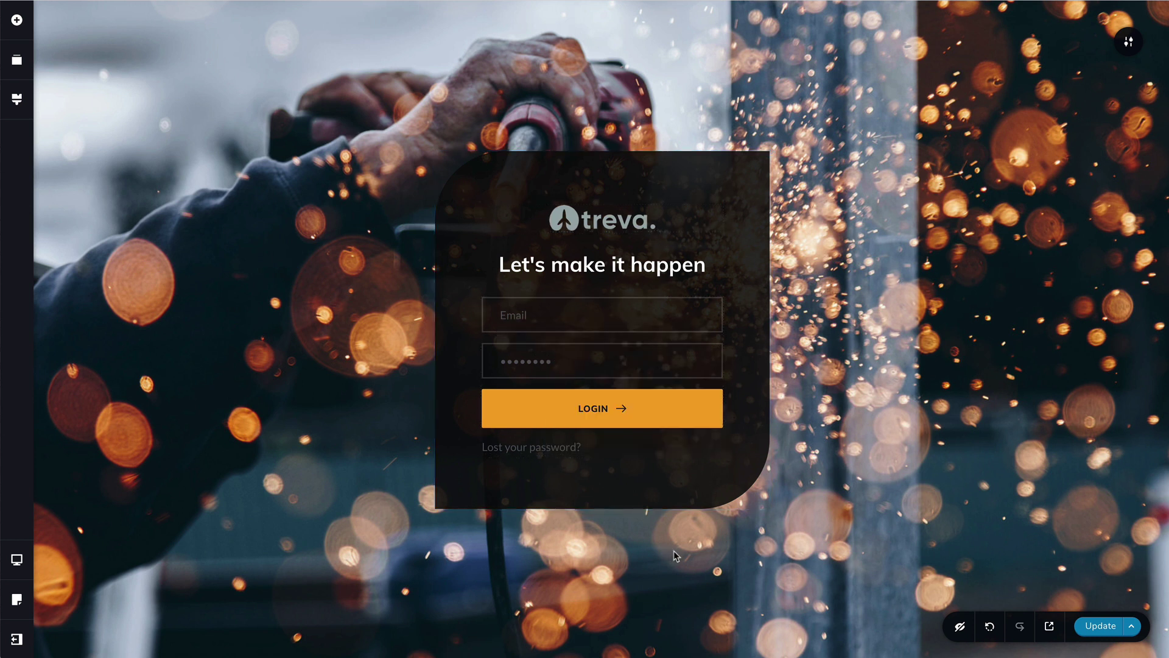
Add a spacer between the logo and the heading.
{"action": "left_click", "coordinate": [16, 19]}
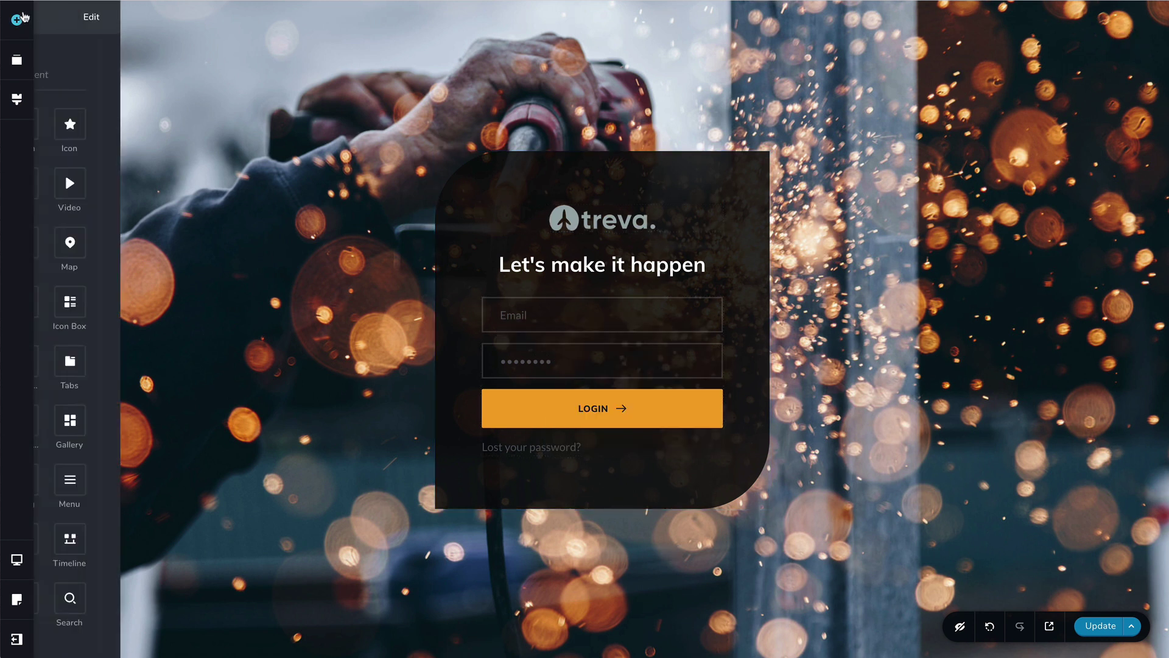
{"action": "type", "text": "sp"}
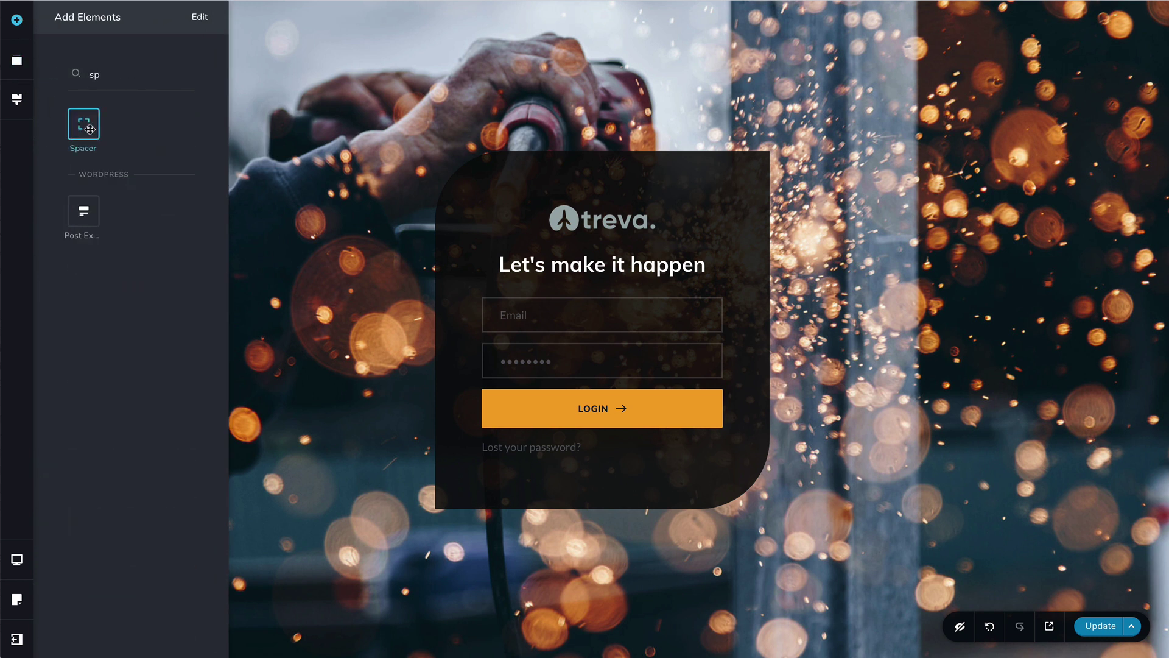
{"action": "left_click_drag", "start_coordinate": [85, 124], "coordinate": [597, 240]}
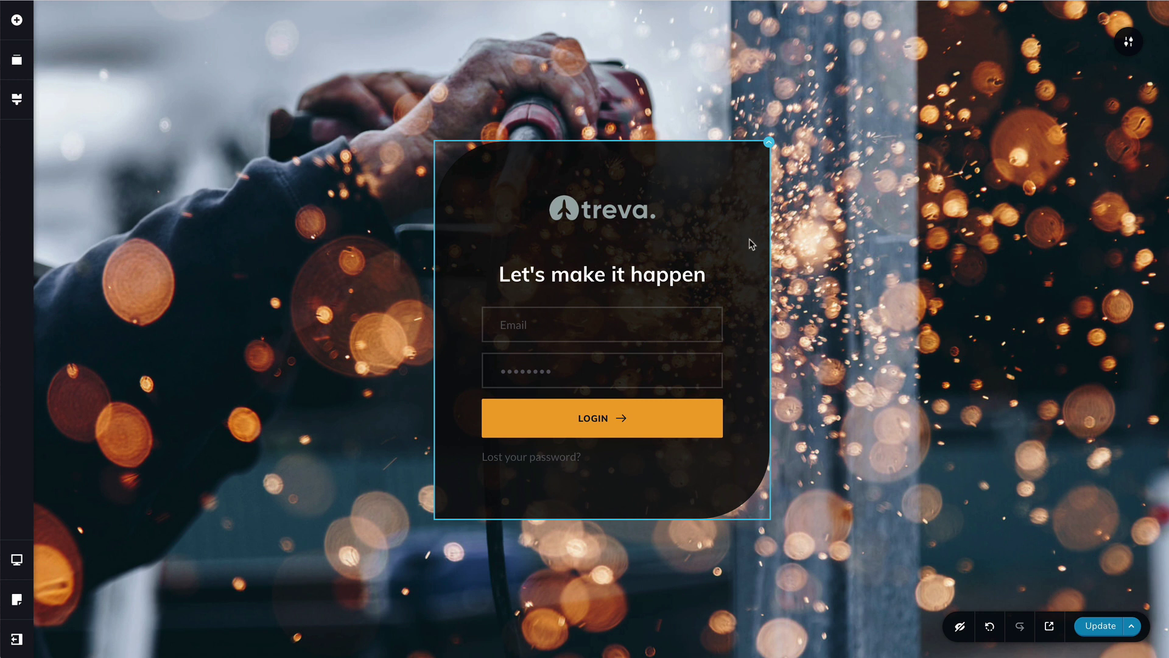
Raise the treva logo's brightness filter to about 177% so it shows white, then save.
{"action": "left_click", "coordinate": [605, 214]}
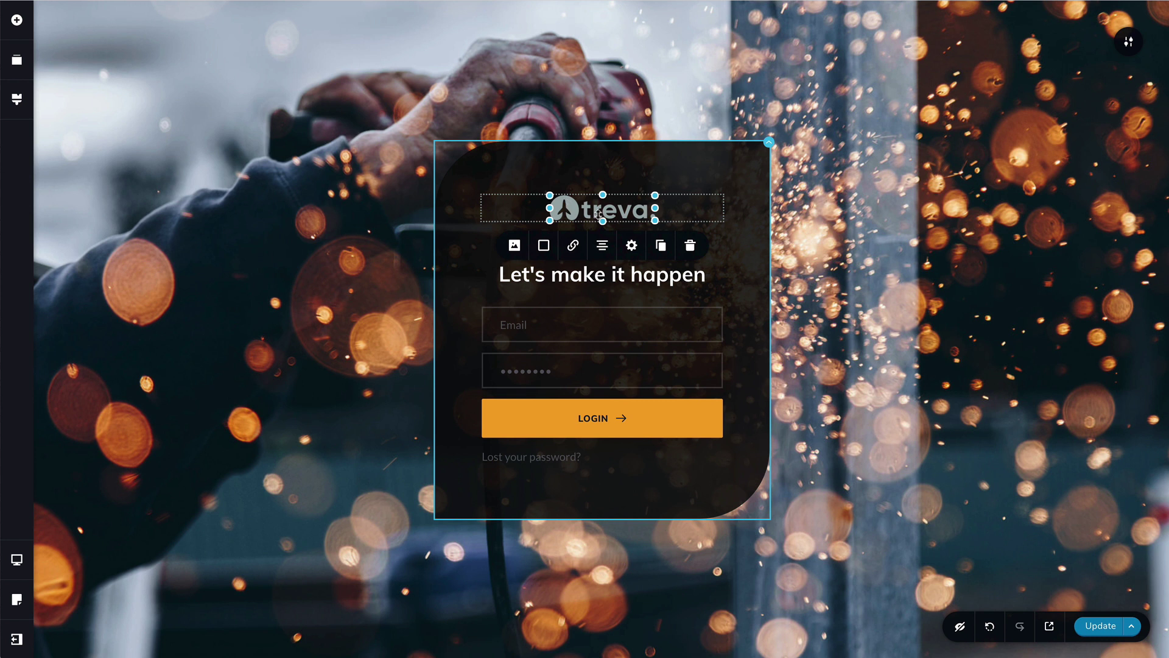
{"action": "left_click", "coordinate": [517, 246]}
{"action": "left_click", "coordinate": [527, 283]}
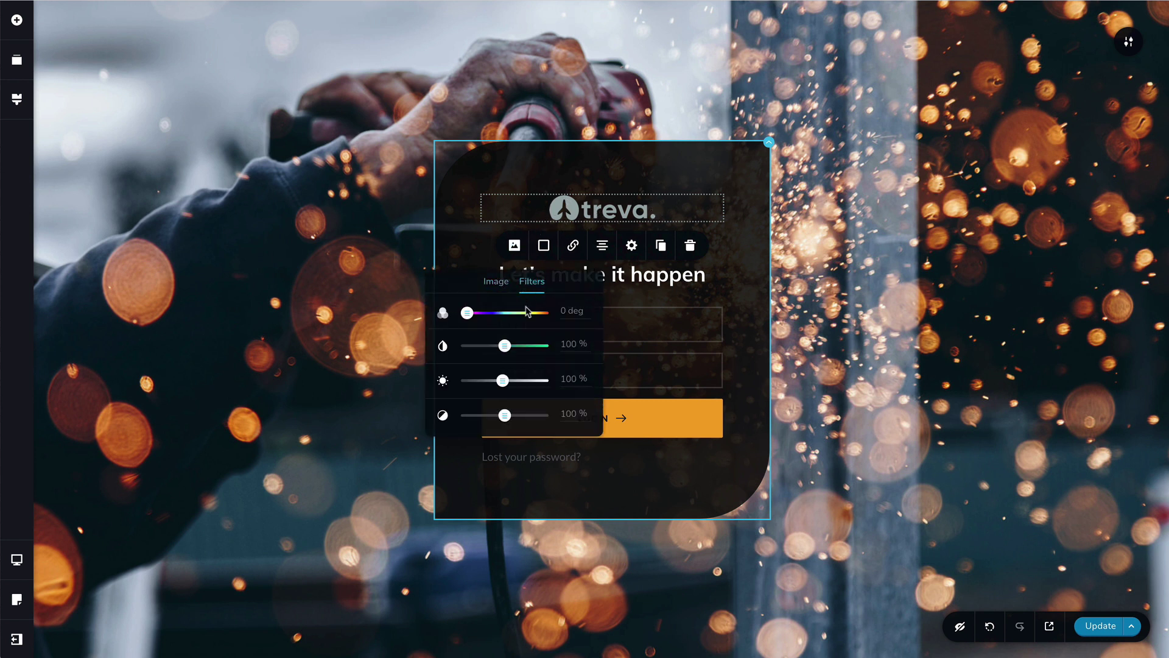
{"action": "left_click_drag", "start_coordinate": [503, 381], "coordinate": [533, 381]}
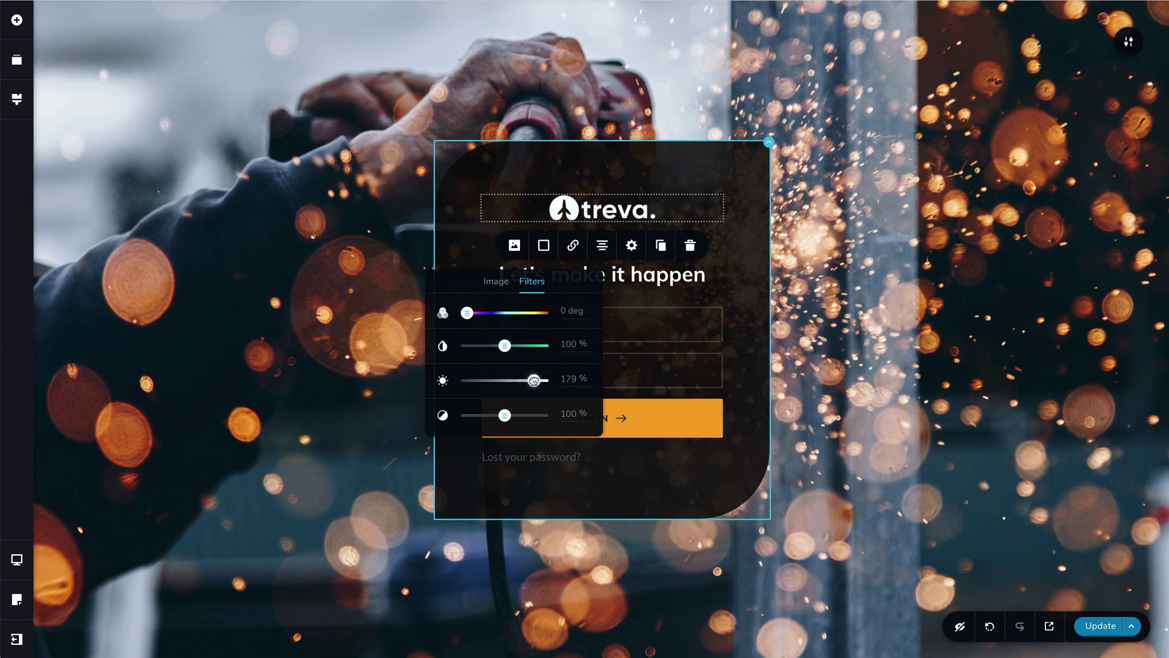
{"action": "left_click_drag", "start_coordinate": [535, 381], "coordinate": [533, 380]}
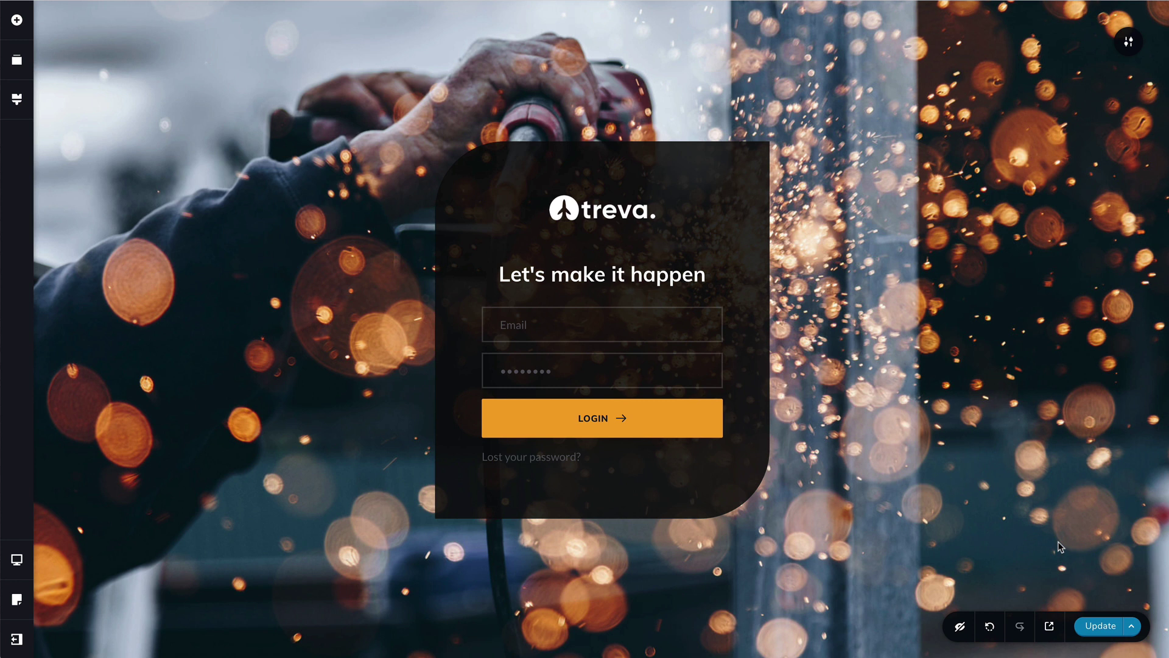
{"action": "left_click", "coordinate": [1103, 627]}
Return to the WordPress dashboard and open the Home page in Brizy from Pages.
{"action": "left_click", "coordinate": [17, 639]}
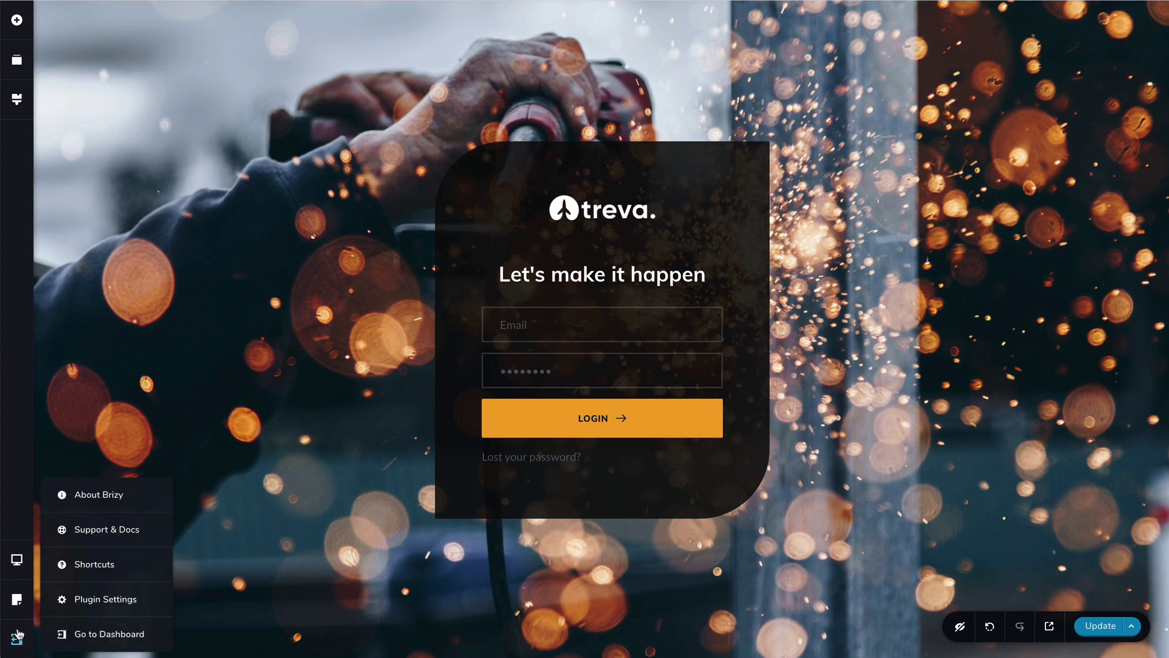
{"action": "left_click", "coordinate": [110, 637]}
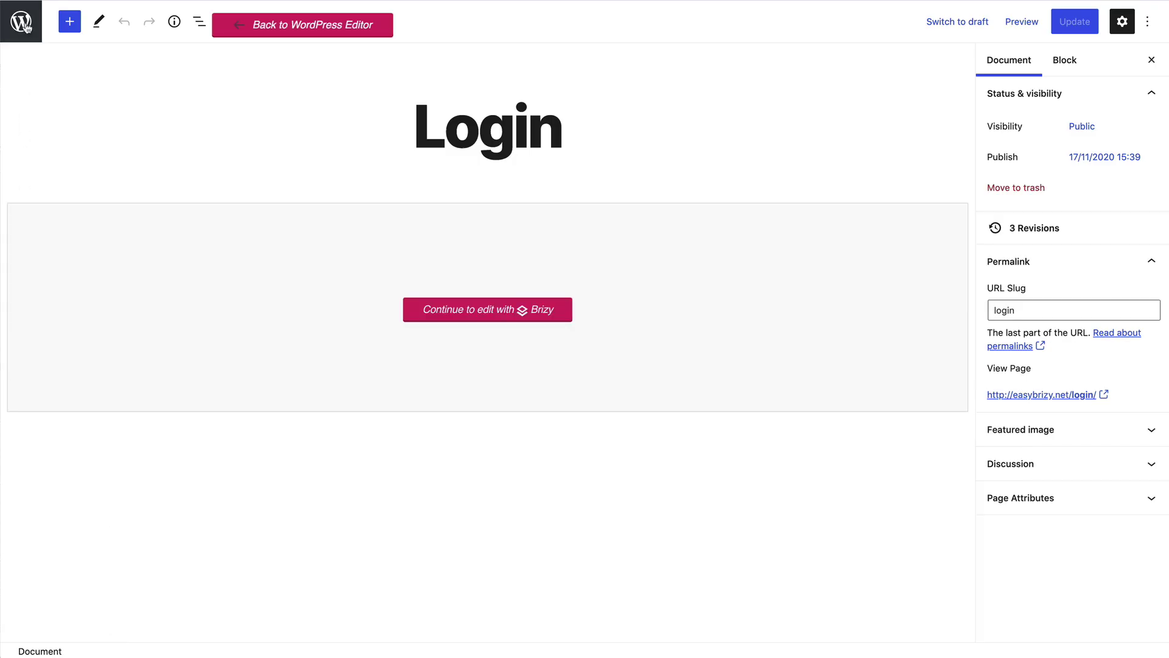
{"action": "left_click", "coordinate": [26, 28]}
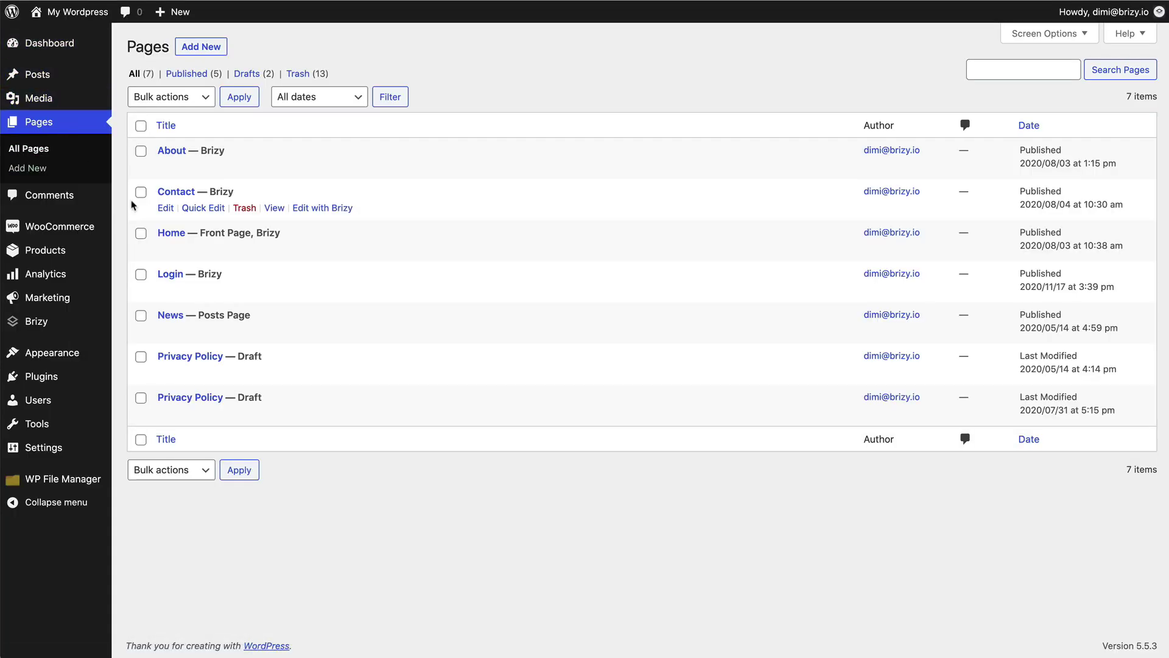
{"action": "left_click", "coordinate": [318, 250]}
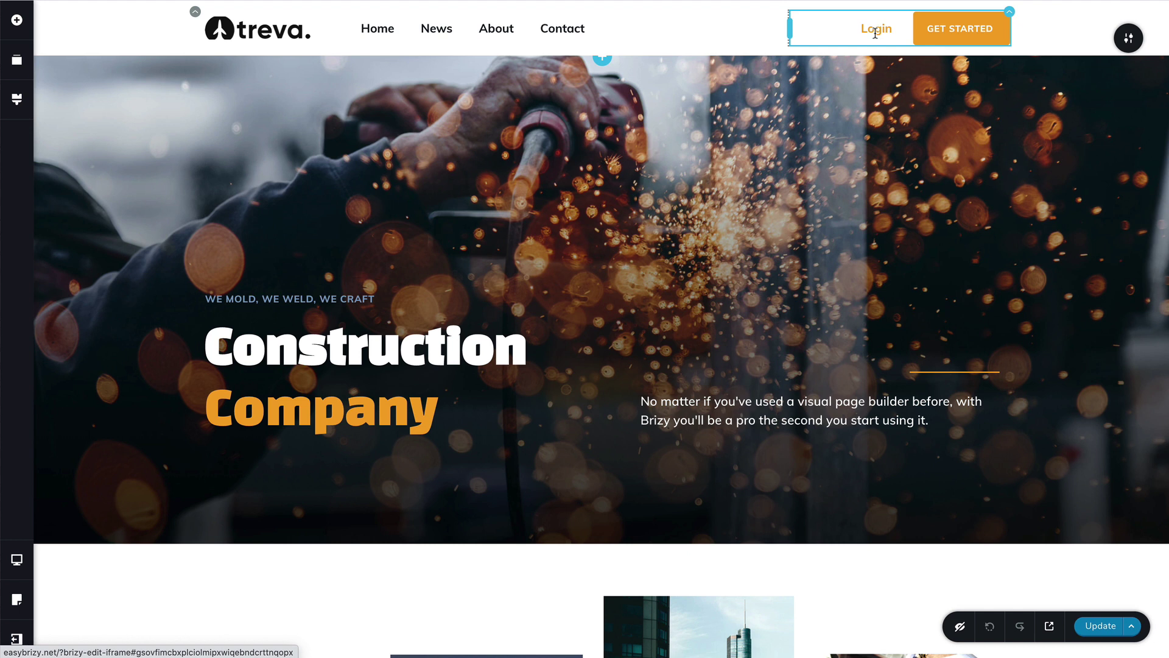
Point the header Login button's link to the URL /login and update the homepage.
{"action": "left_click", "coordinate": [875, 31]}
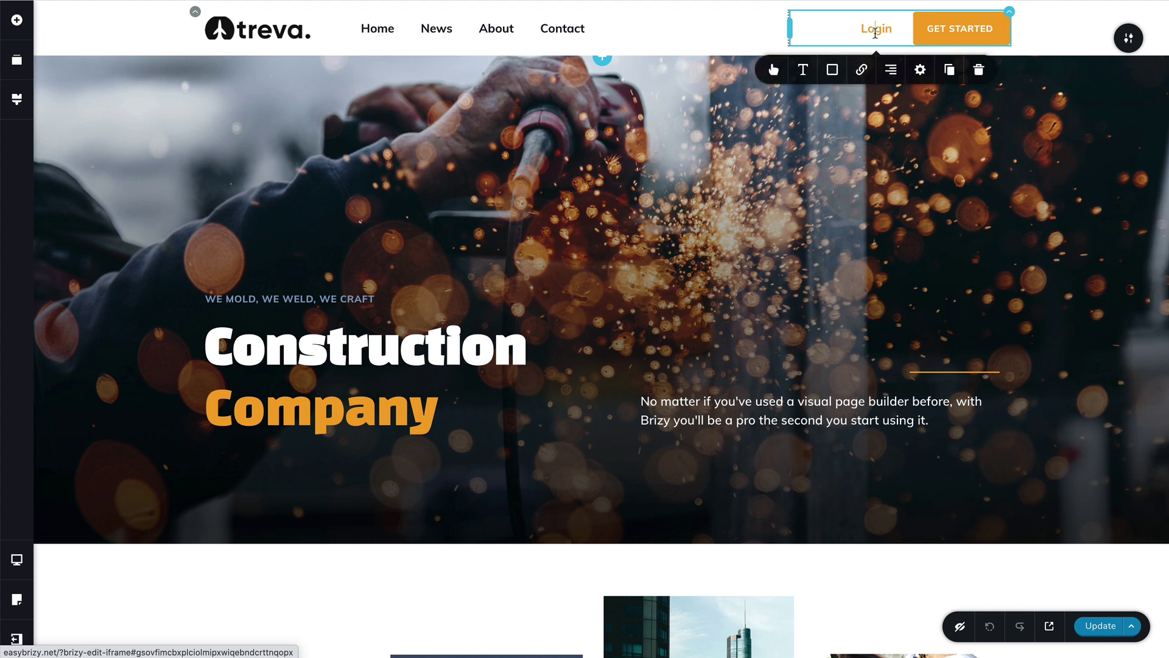
{"action": "left_click", "coordinate": [861, 70]}
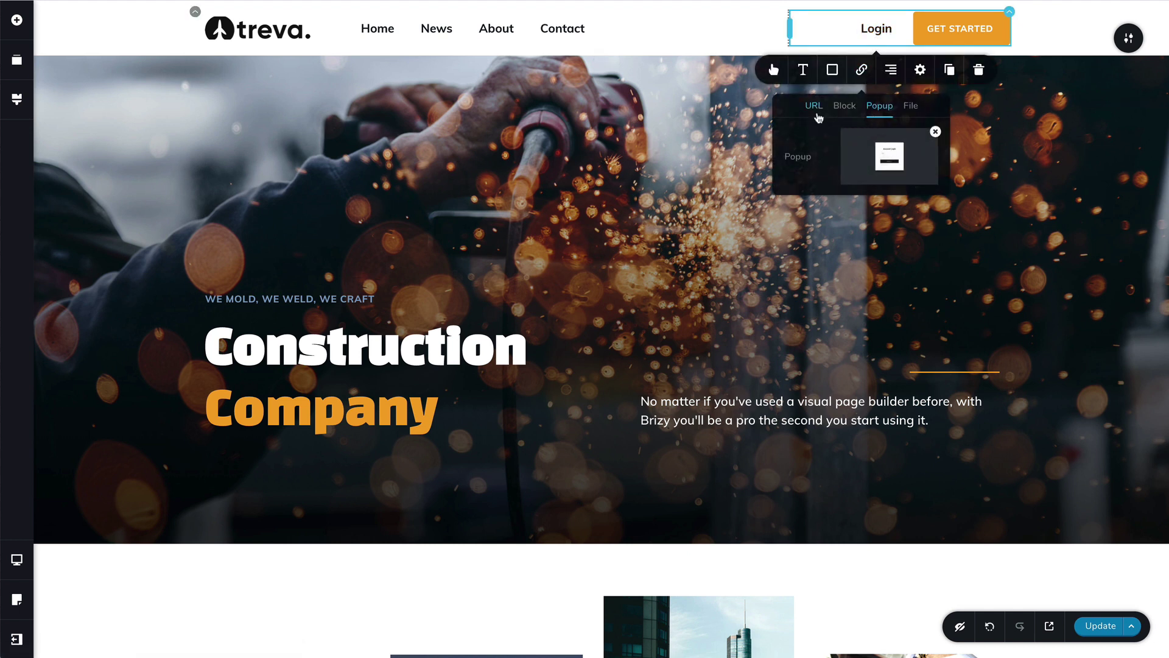
{"action": "left_click", "coordinate": [817, 113]}
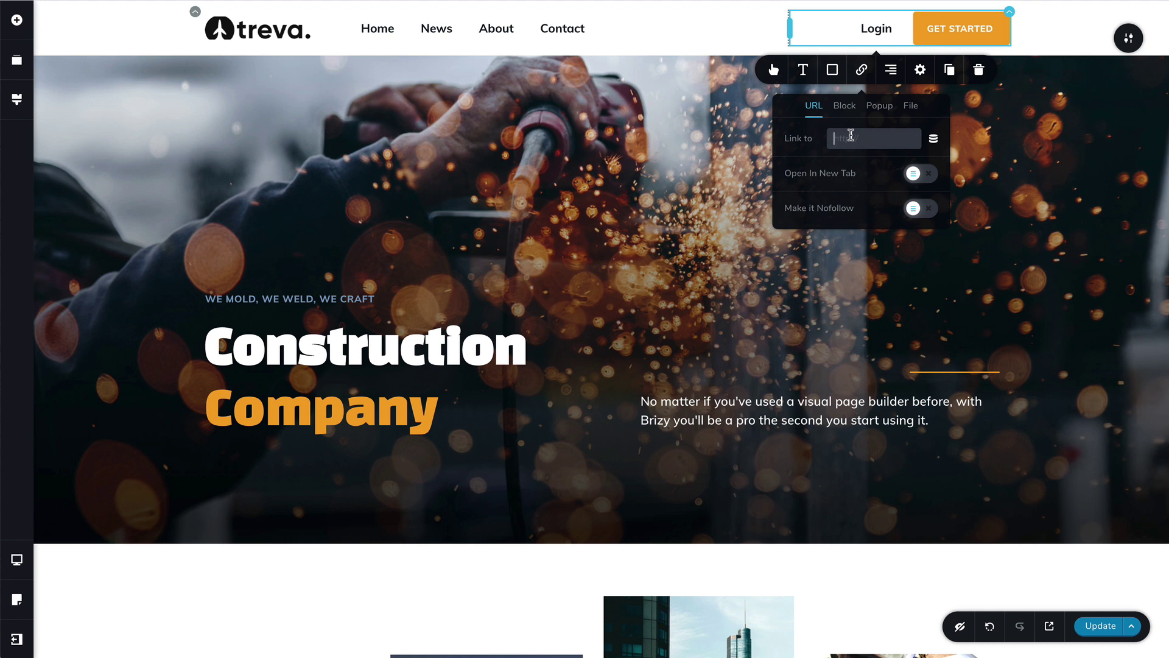
{"action": "type", "text": "/login"}
{"action": "left_click", "coordinate": [1005, 318]}
{"action": "left_click", "coordinate": [1100, 625]}
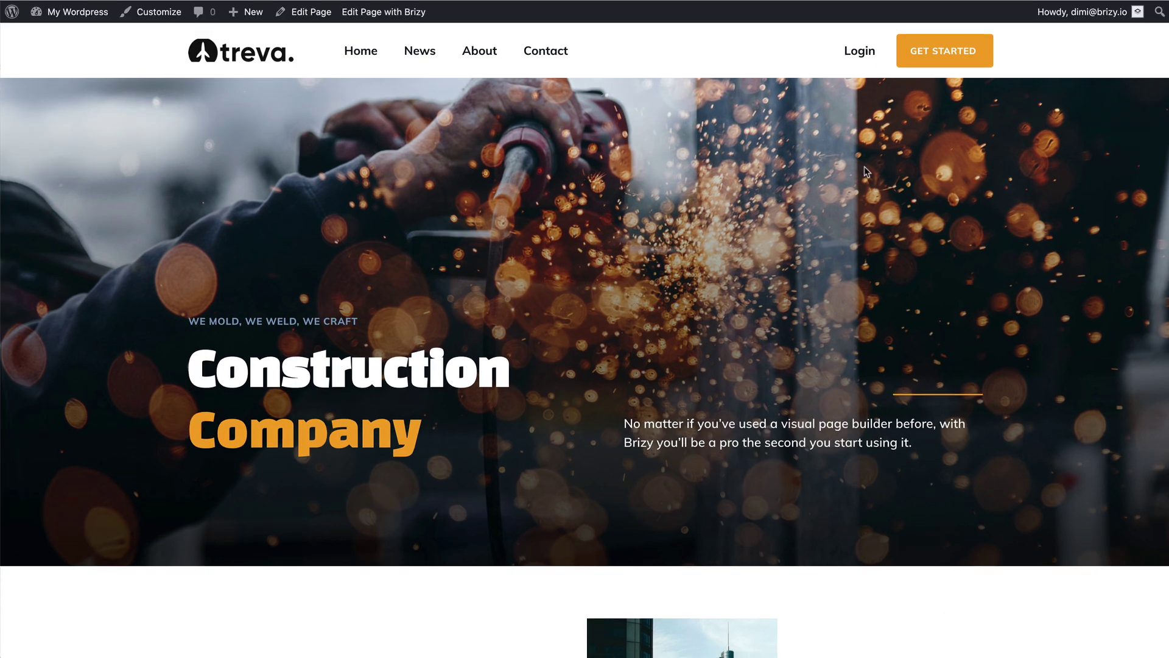
Open the login page from the homepage Login link and sign in with the saved credentials.
{"action": "mouse_move", "coordinate": [1083, 13]}
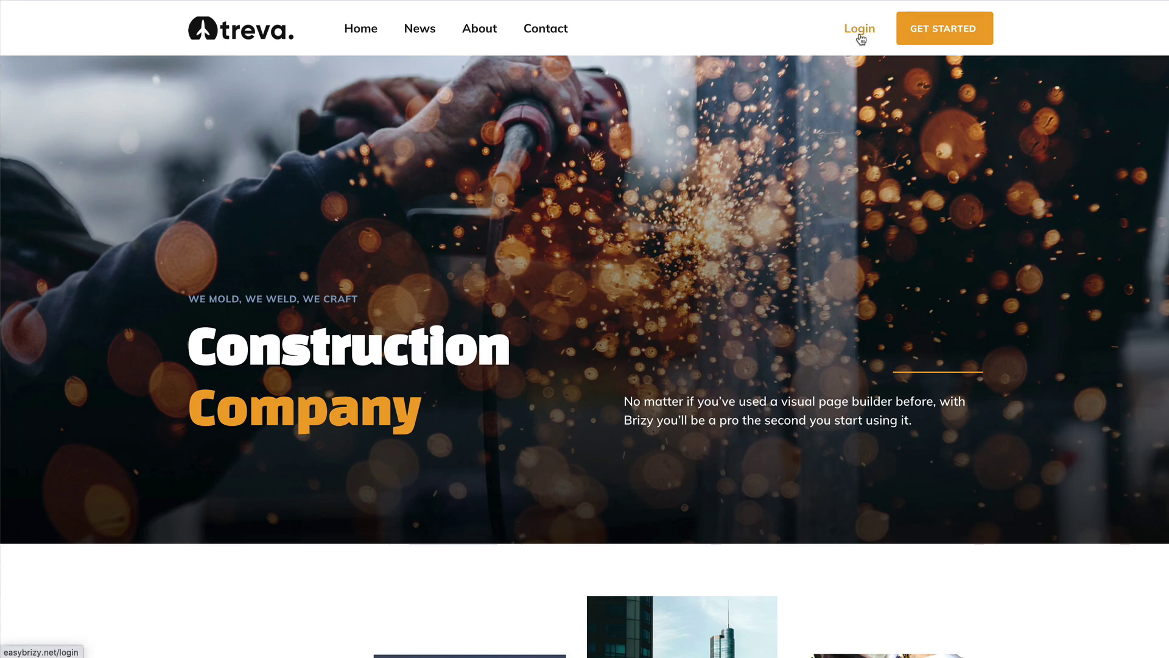
{"action": "left_click", "coordinate": [860, 31]}
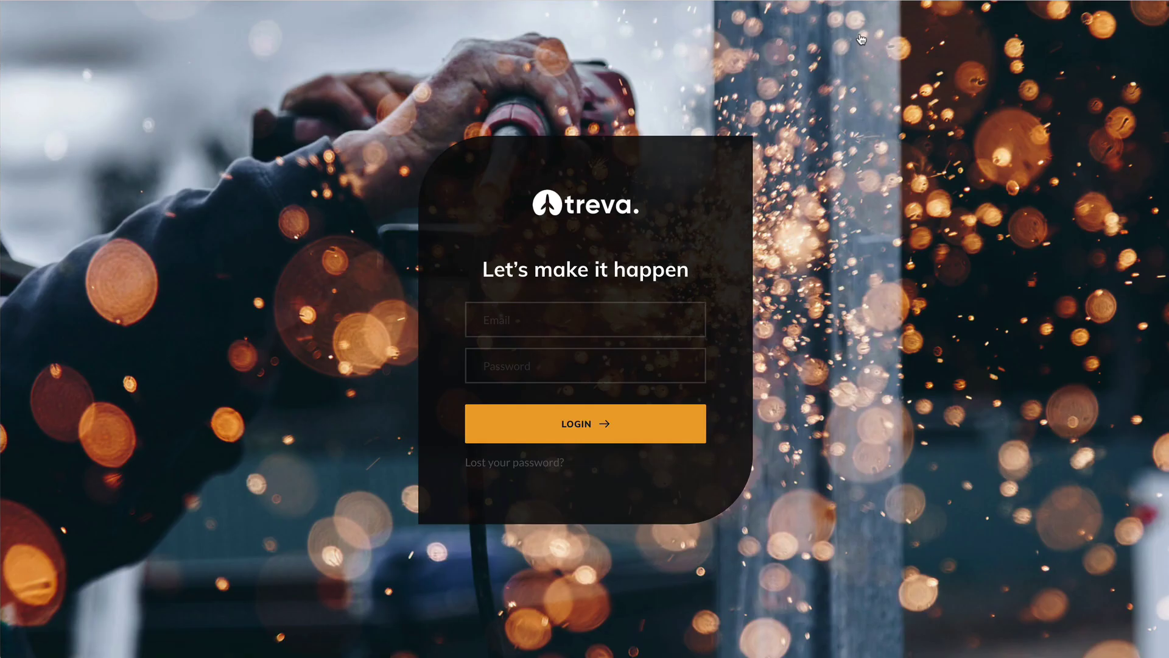
{"action": "left_click", "coordinate": [522, 318]}
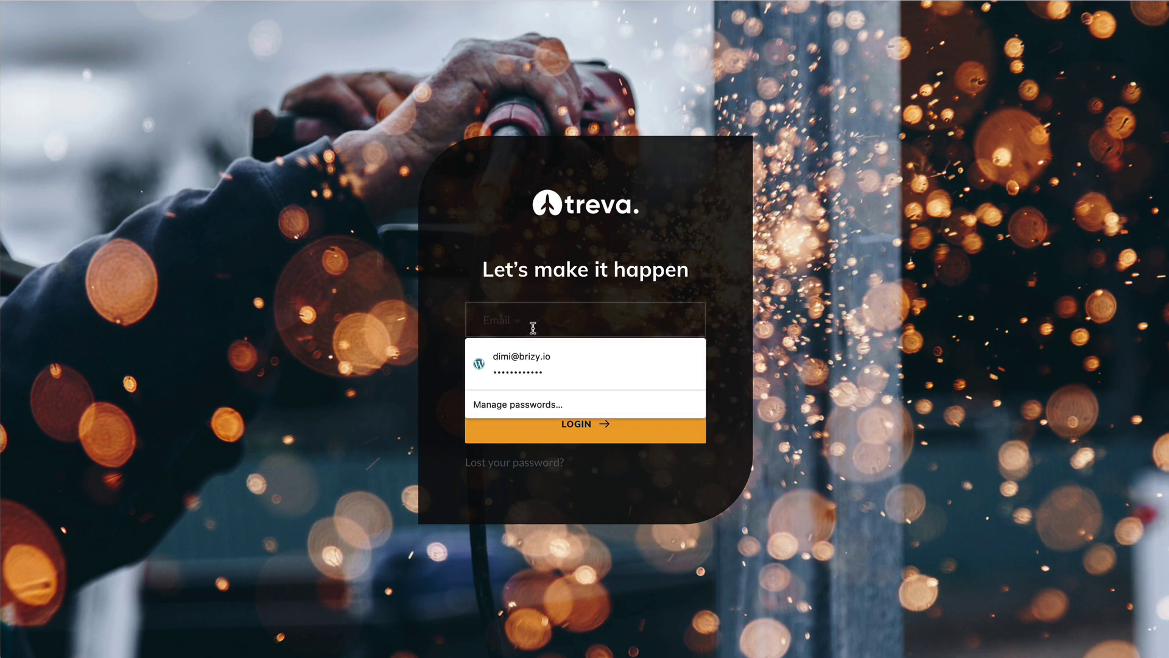
{"action": "left_click", "coordinate": [532, 337]}
{"action": "left_click", "coordinate": [606, 422]}
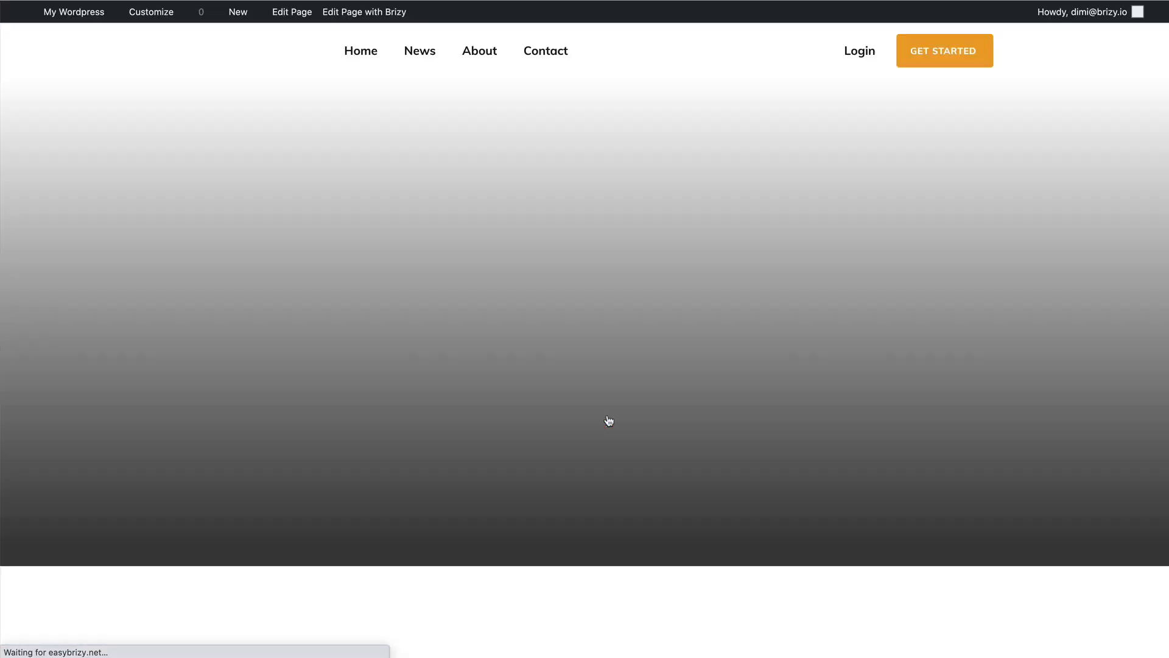